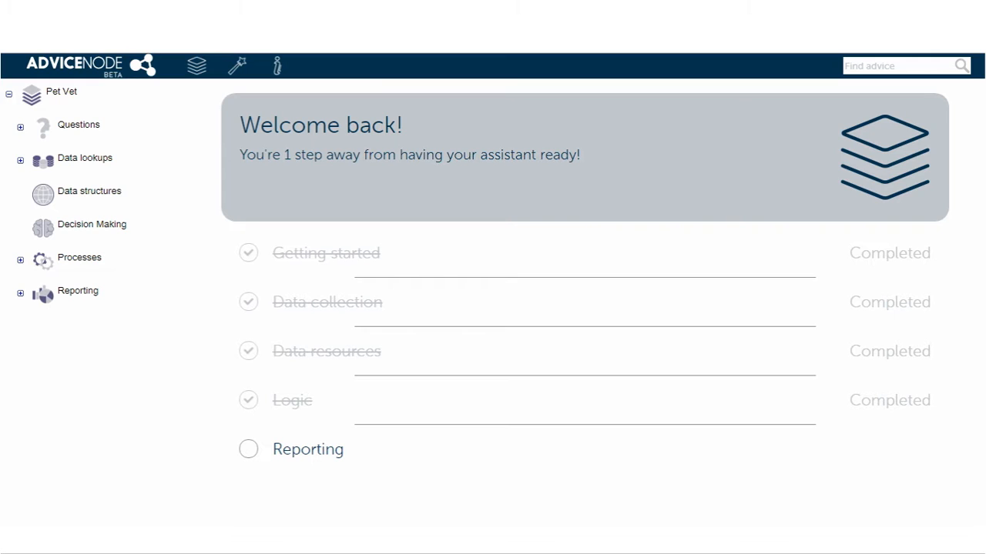
- Create a callable process named "Get the breed info" and save it
click(79, 259)
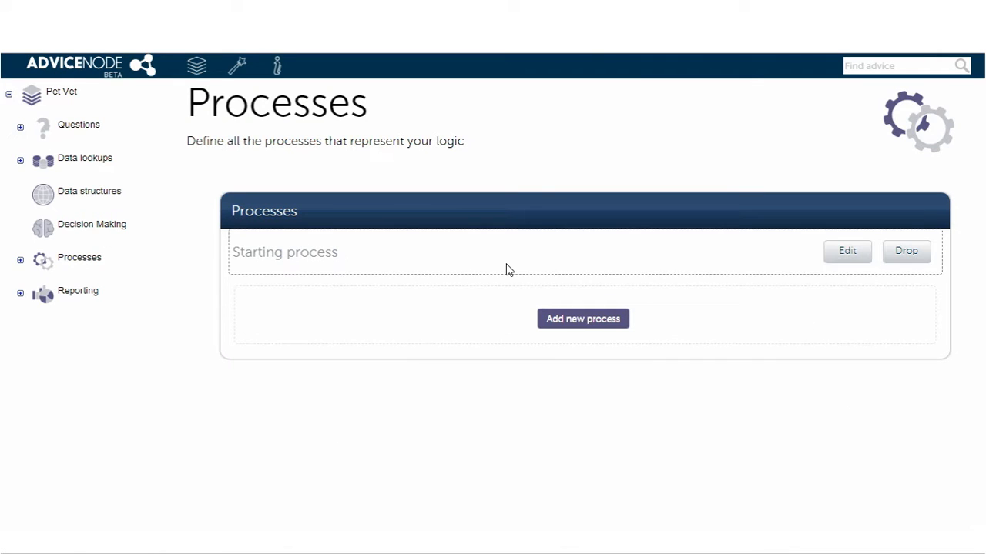
click(585, 321)
click(590, 410)
text(Get the breed info)
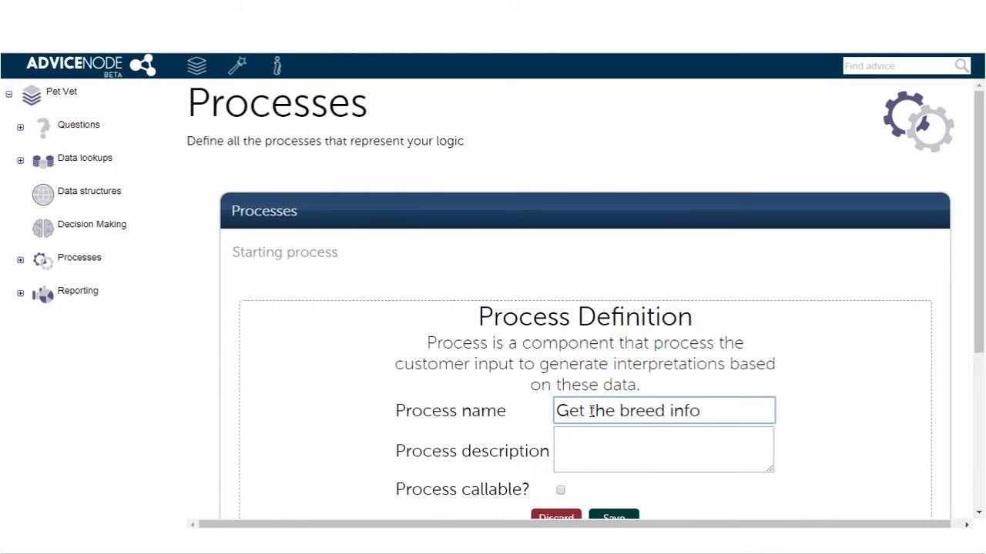
scroll(590, 411, down, 1)
click(561, 417)
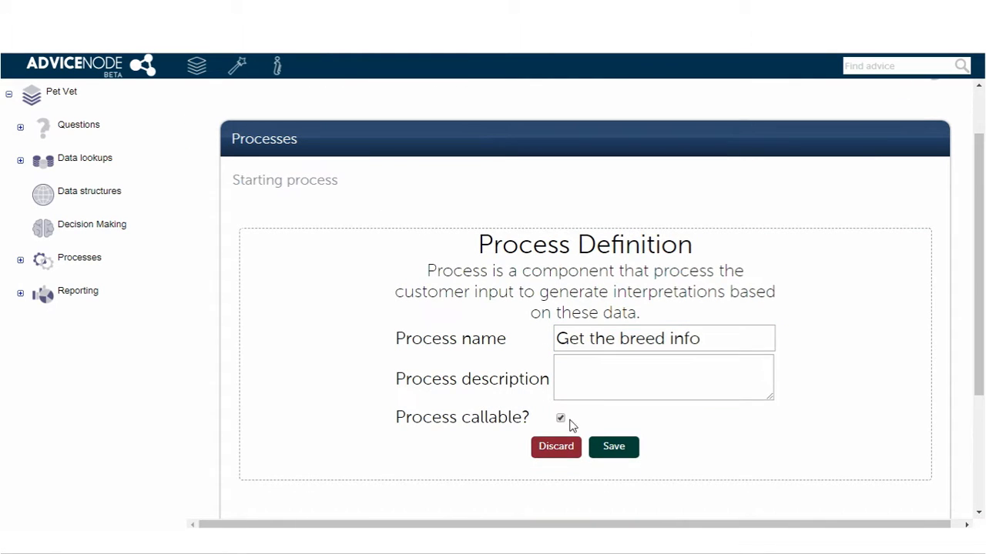
click(605, 448)
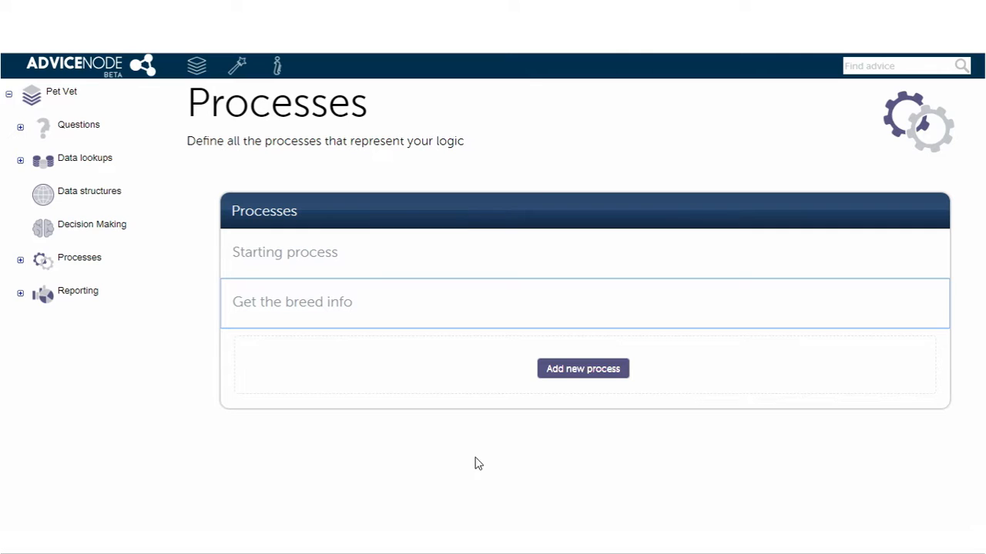
- Open the "Get the breed info" process in the designer and add a Text input parameter named "Breed name"
click(20, 260)
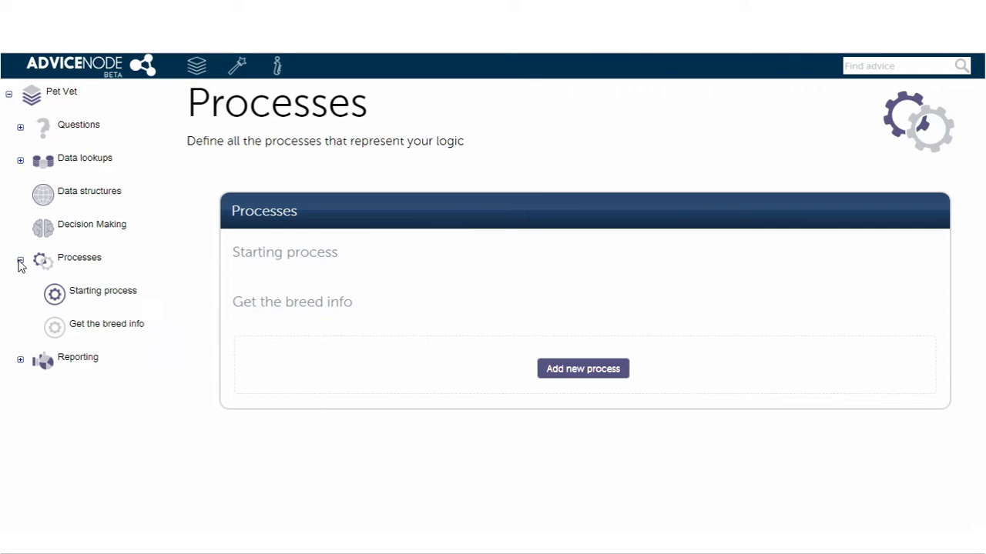
double_click(114, 329)
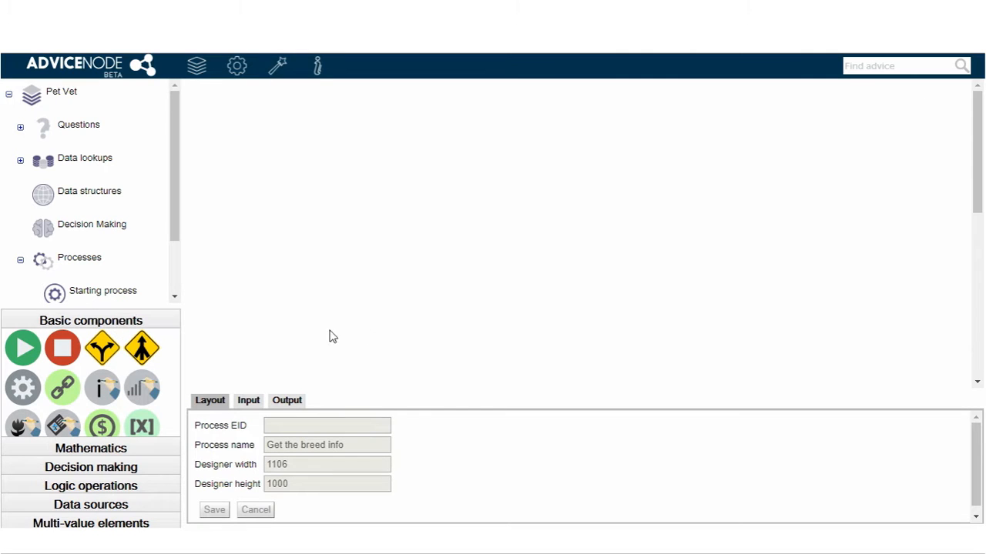
click(249, 401)
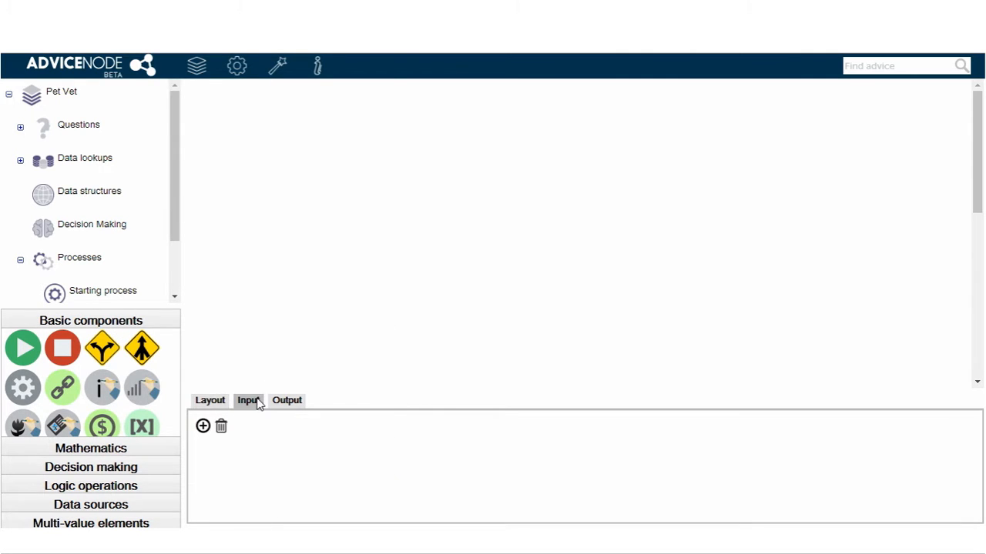
click(204, 428)
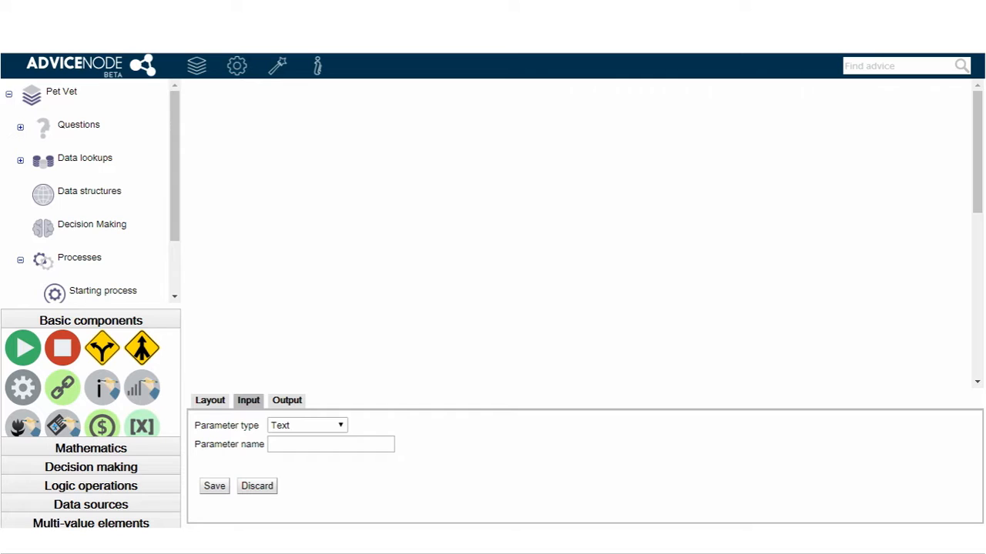
click(294, 445)
text(Breed name)
click(216, 485)
- Add a Number output parameter named "Average weight" to the process
click(275, 402)
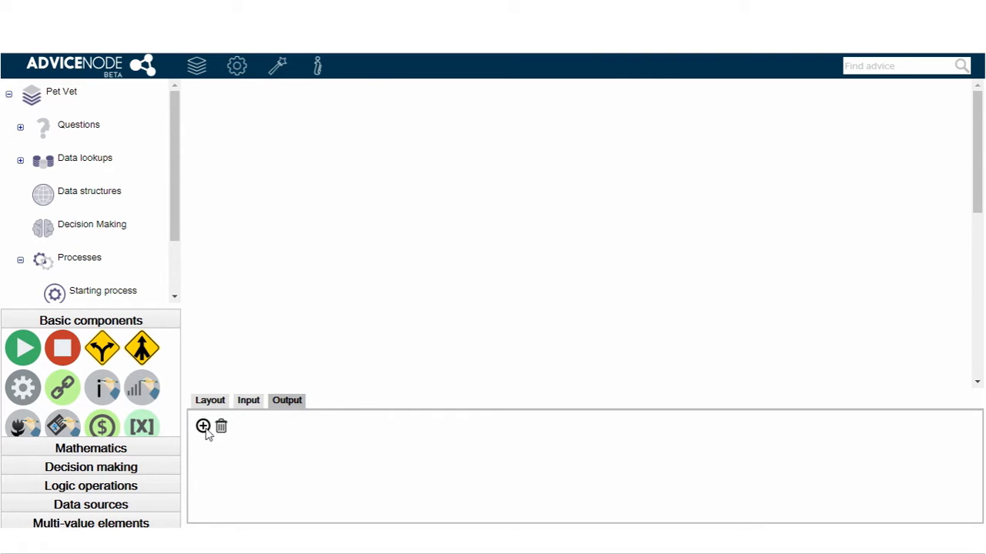
click(204, 427)
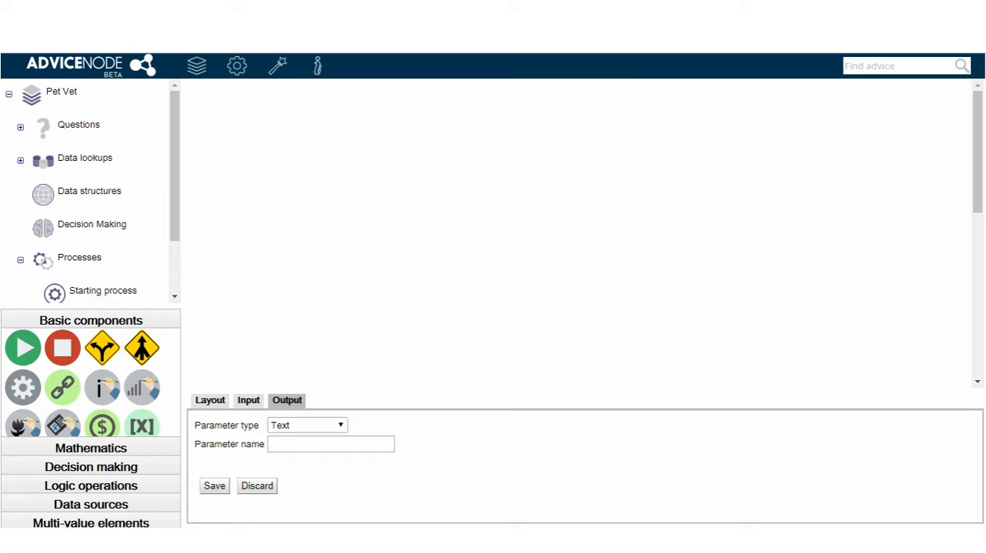
click(273, 425)
click(308, 332)
click(297, 443)
text(Average weight)
click(214, 487)
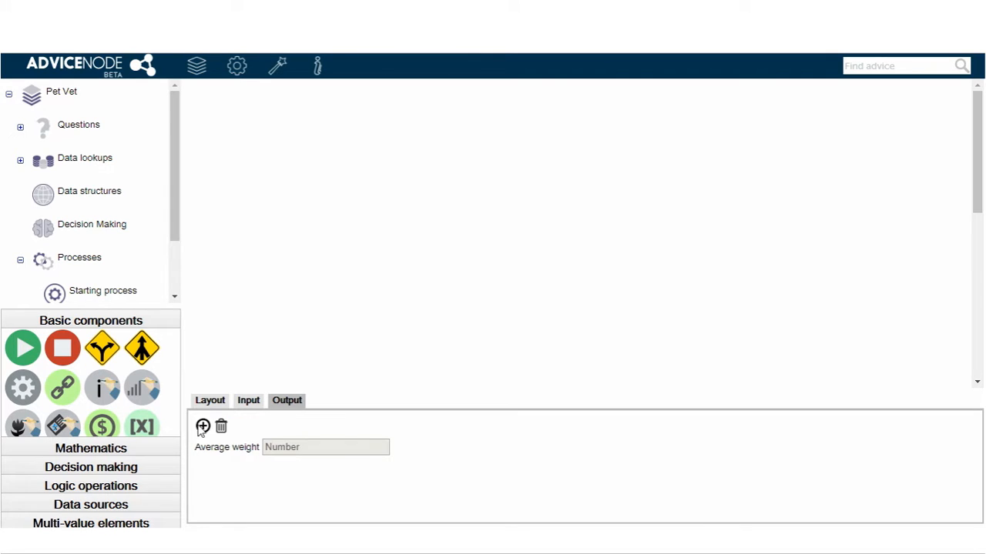
- Add a Text output parameter named "General health" to the process
click(202, 425)
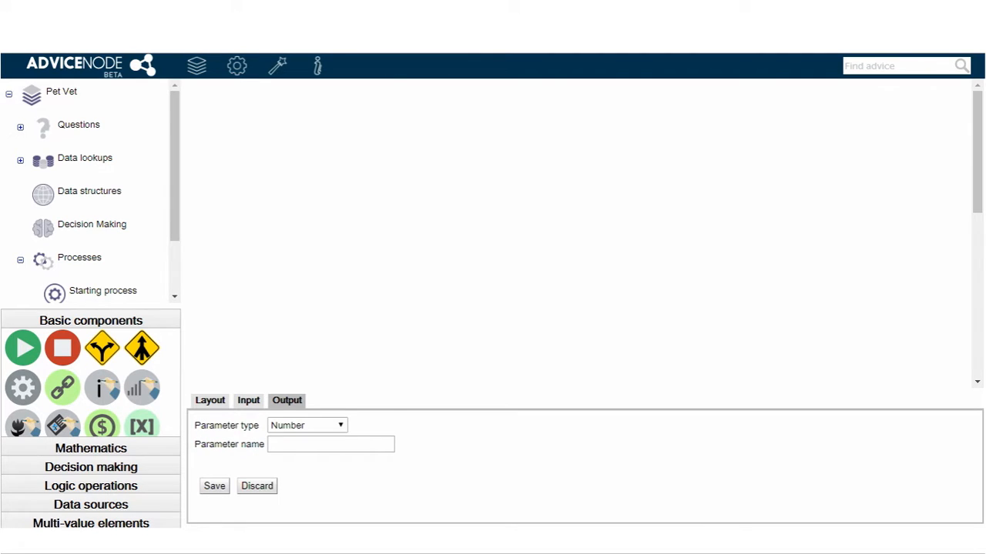
click(297, 445)
text(General health)
click(303, 425)
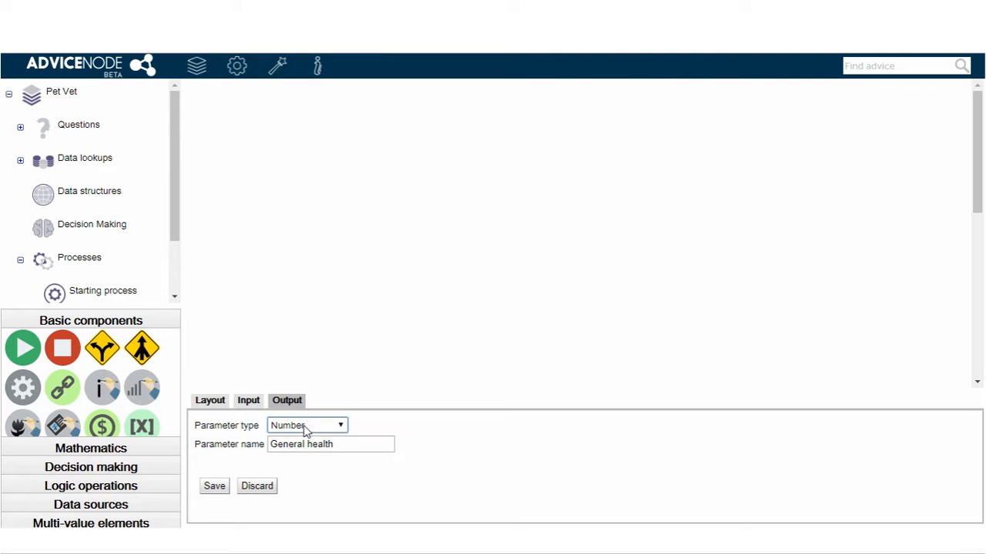
click(291, 315)
click(212, 487)
- Add a Text output parameter named "Lifespan" to the process
click(205, 425)
click(298, 446)
text(Lifespan)
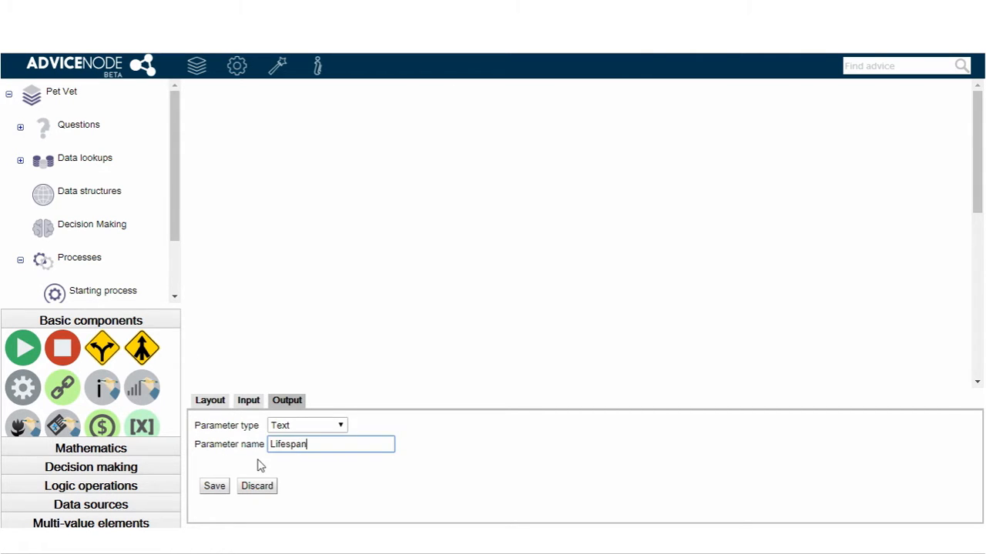
click(214, 485)
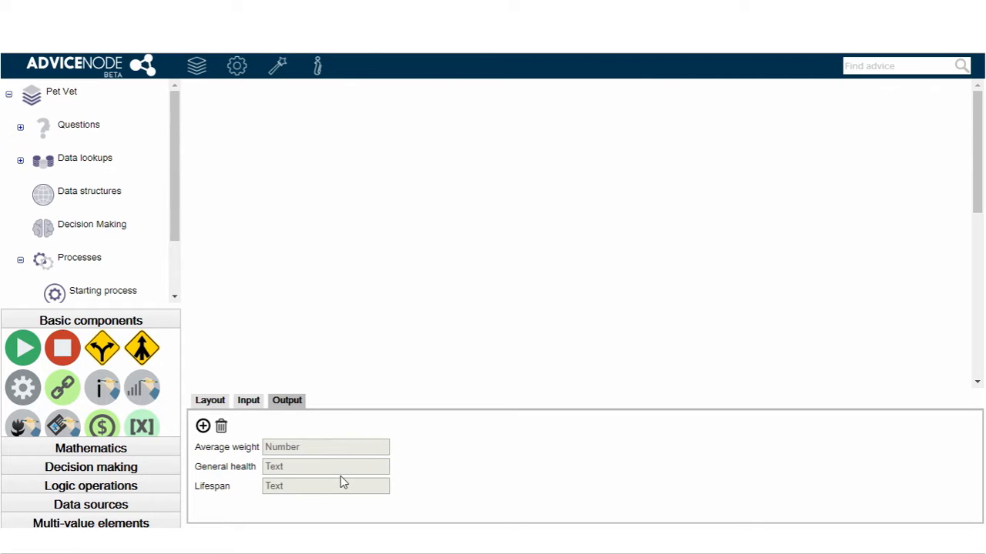
- Place a start component on the empty canvas, review its variables and errors, and save its label as "Start"
drag(37, 343, 258, 213)
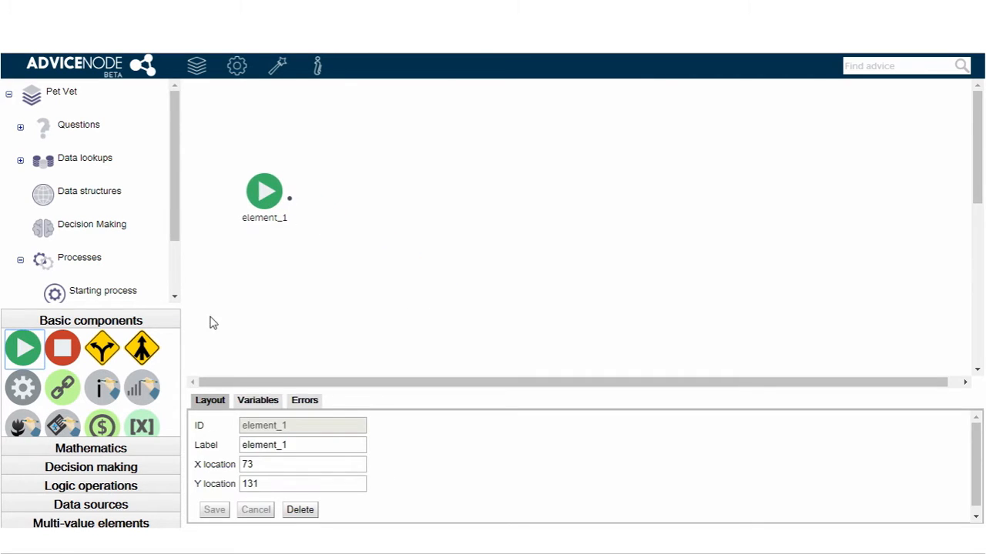
click(259, 408)
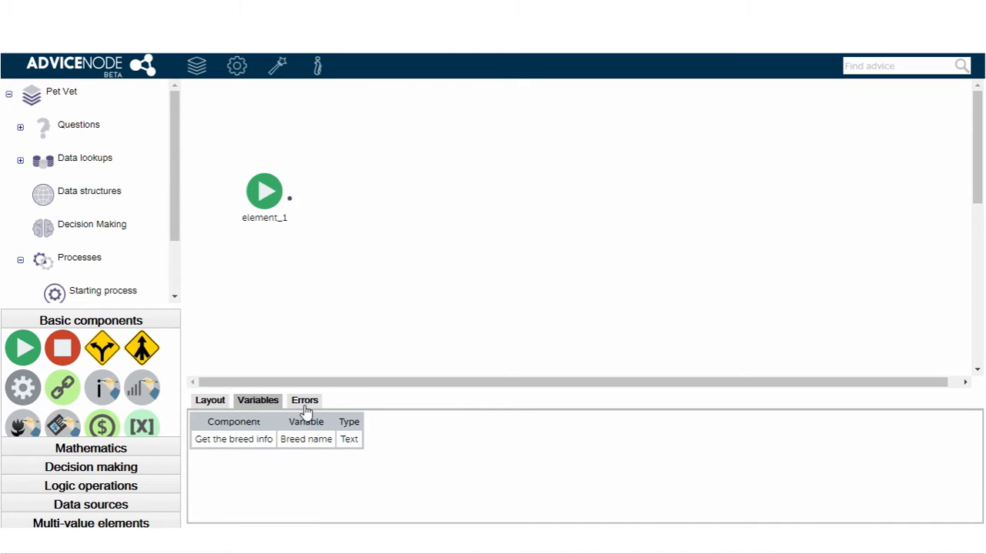
click(306, 408)
click(245, 407)
click(216, 406)
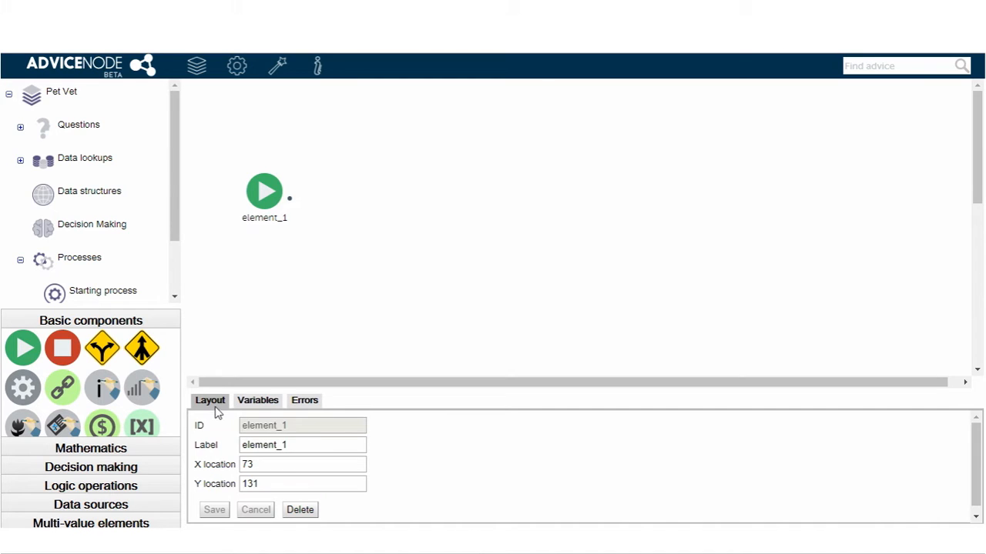
double_click(306, 445)
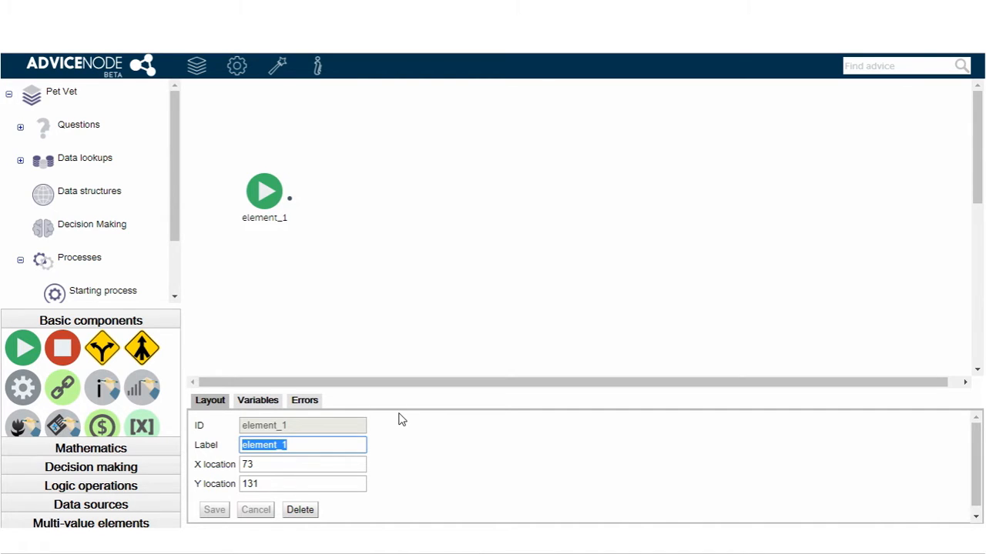
text(Start)
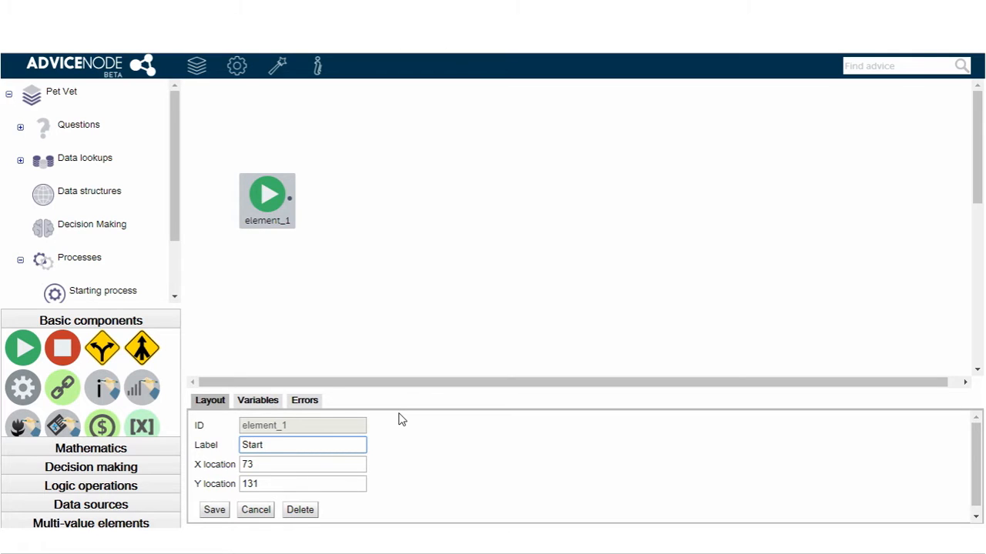
click(214, 511)
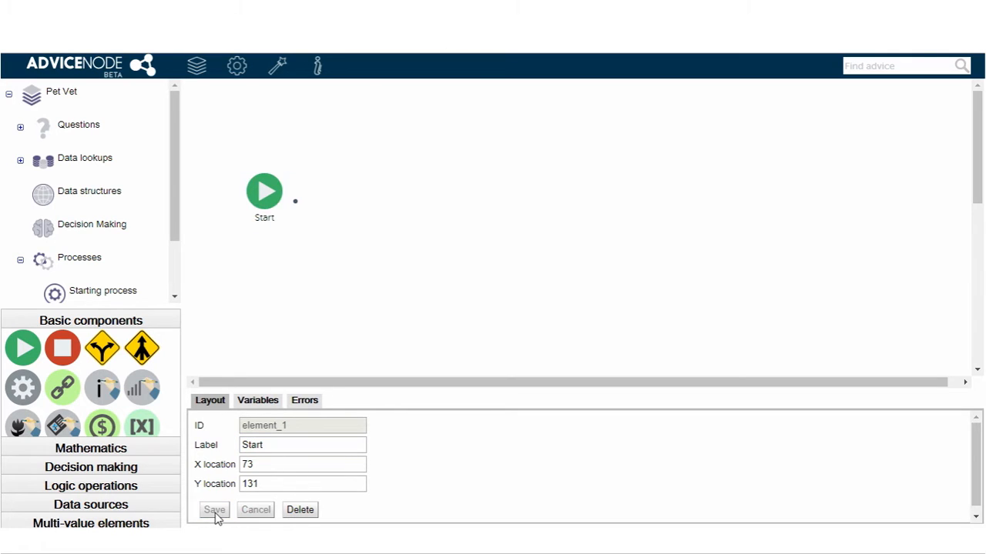
- Place a text comparison component beside the Start element and connect Start to it
click(148, 493)
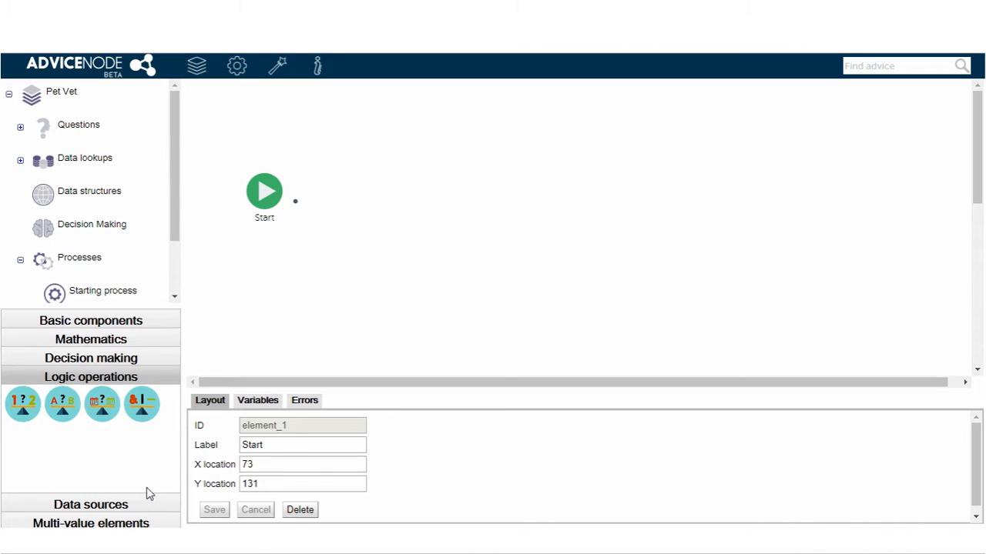
click(64, 406)
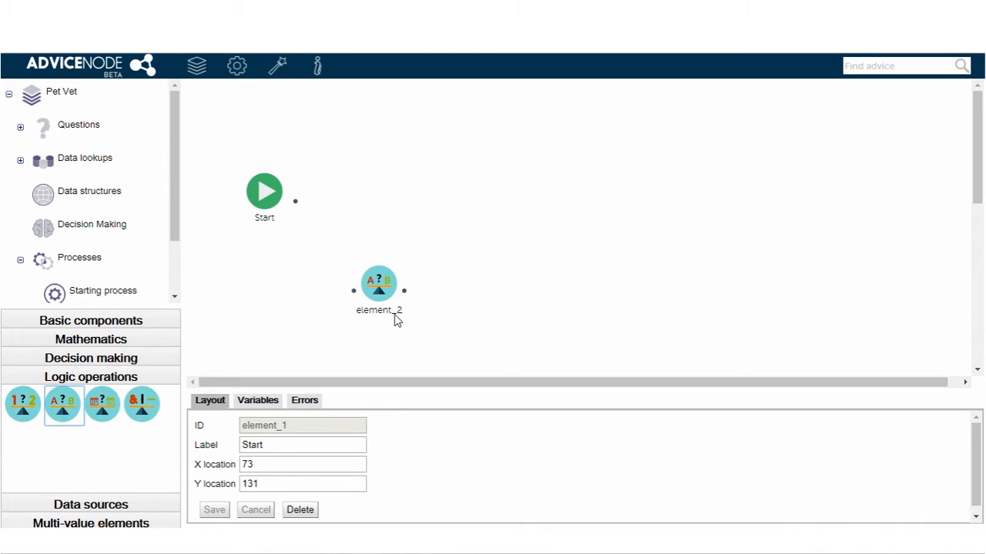
drag(380, 297, 366, 208)
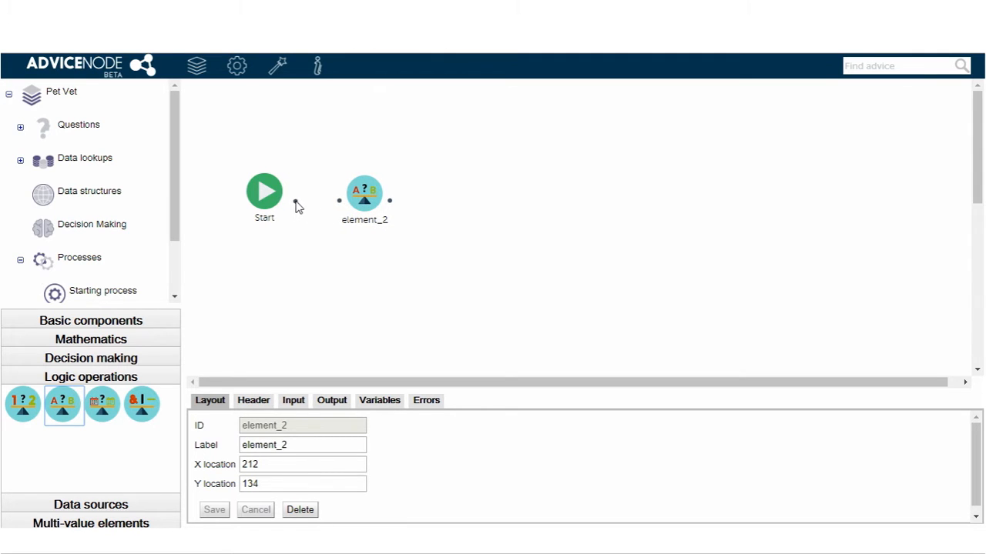
drag(297, 201, 370, 202)
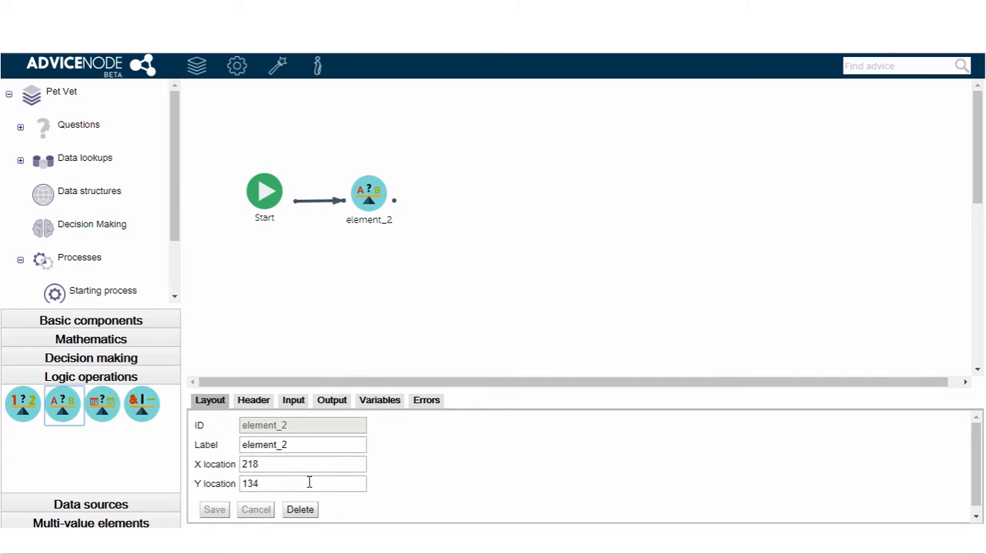
- Review the text comparison component's property pages and enter the label "Check the user pet type"
click(259, 409)
click(301, 409)
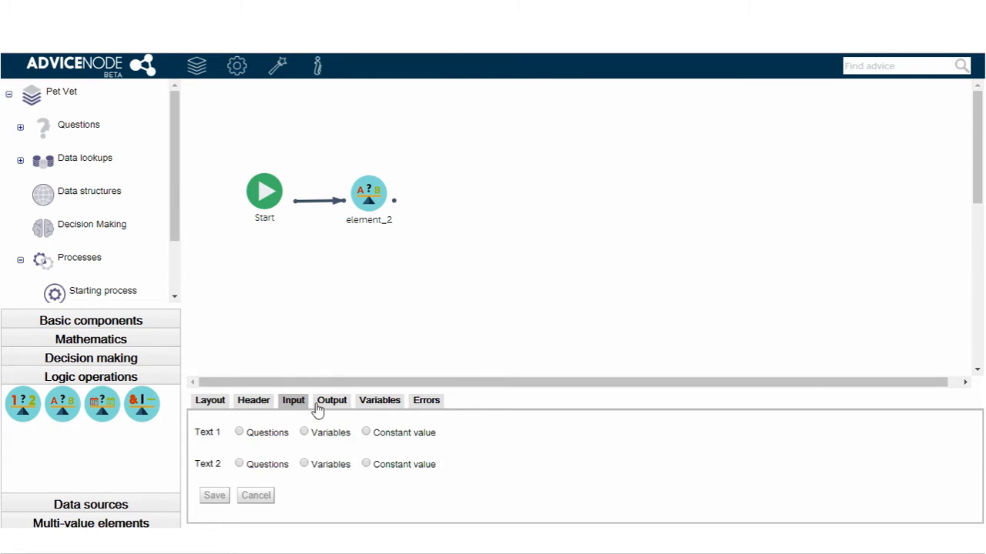
click(324, 409)
click(371, 405)
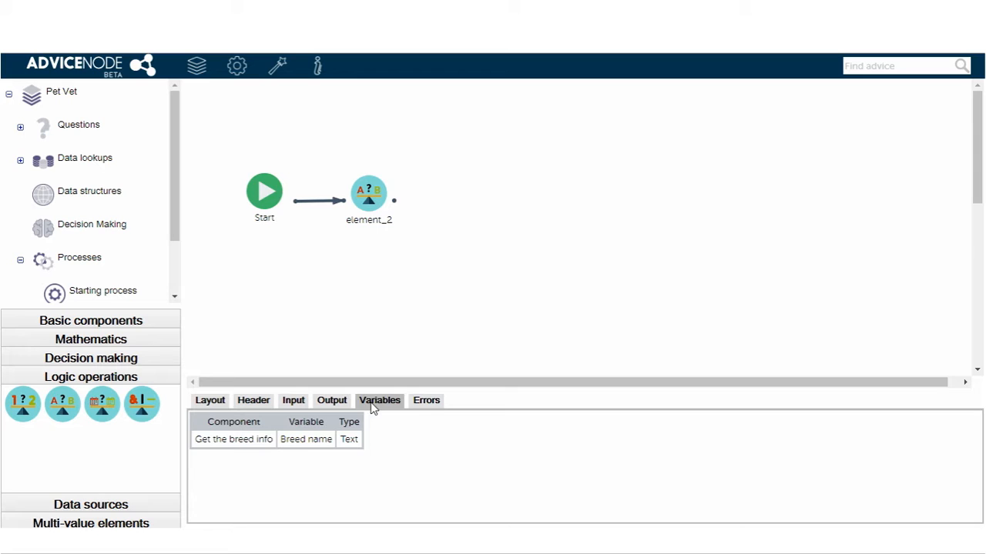
click(410, 405)
click(214, 401)
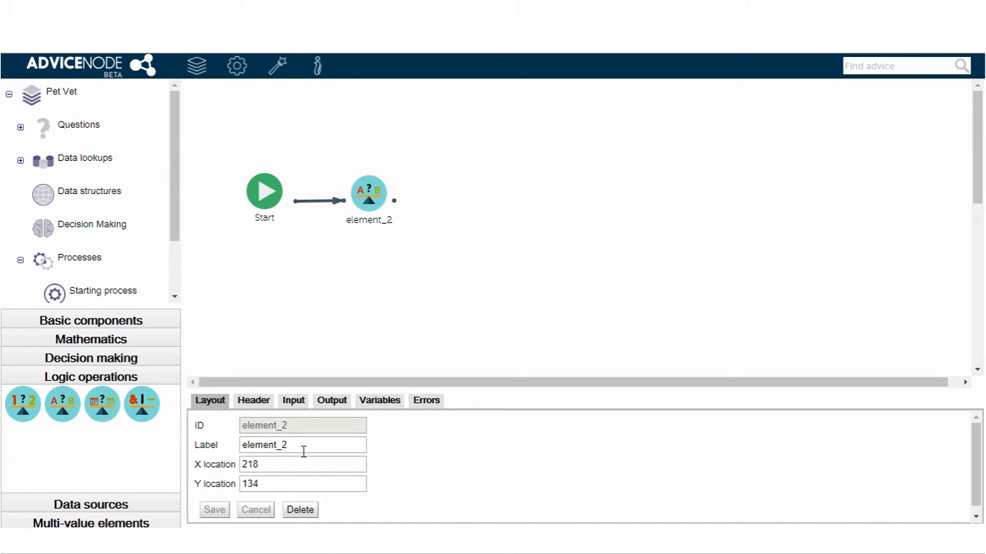
drag(308, 446, 119, 444)
text(Check the user pet type)
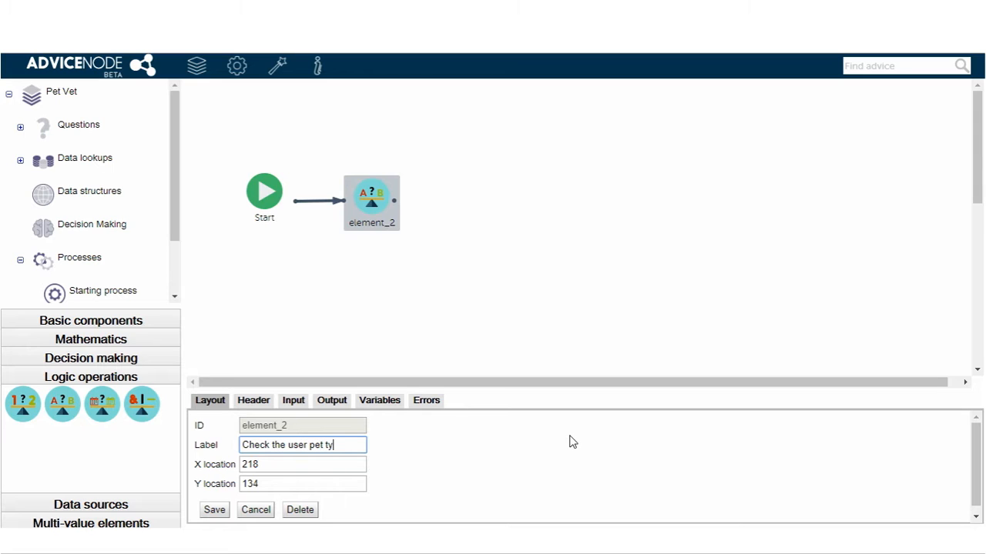
- Set the comparison's Text 1 to the "Pet type" question from General info, Page1, and Text 2 to the constant value "Dog"
click(254, 401)
click(292, 401)
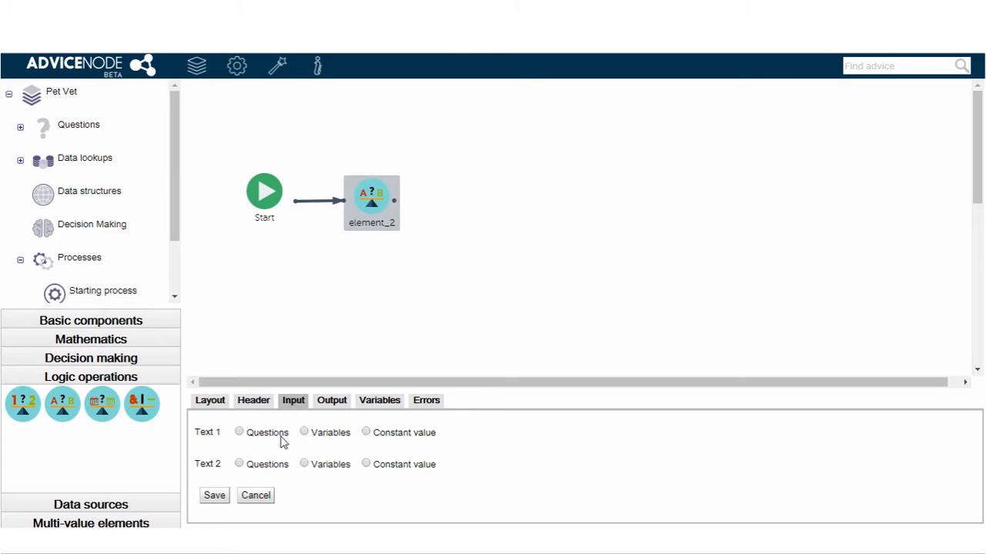
click(273, 433)
click(302, 495)
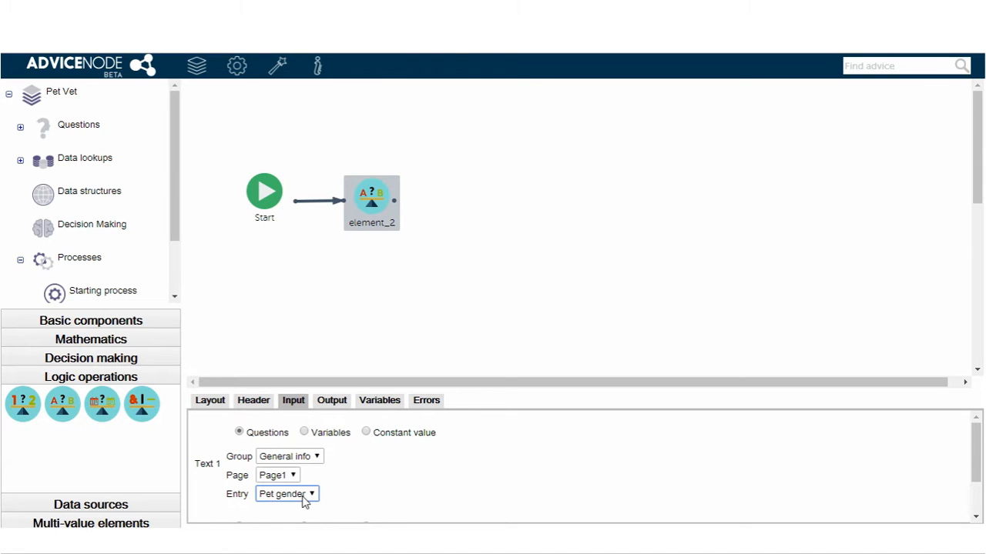
click(282, 524)
scroll(366, 482, down, 2)
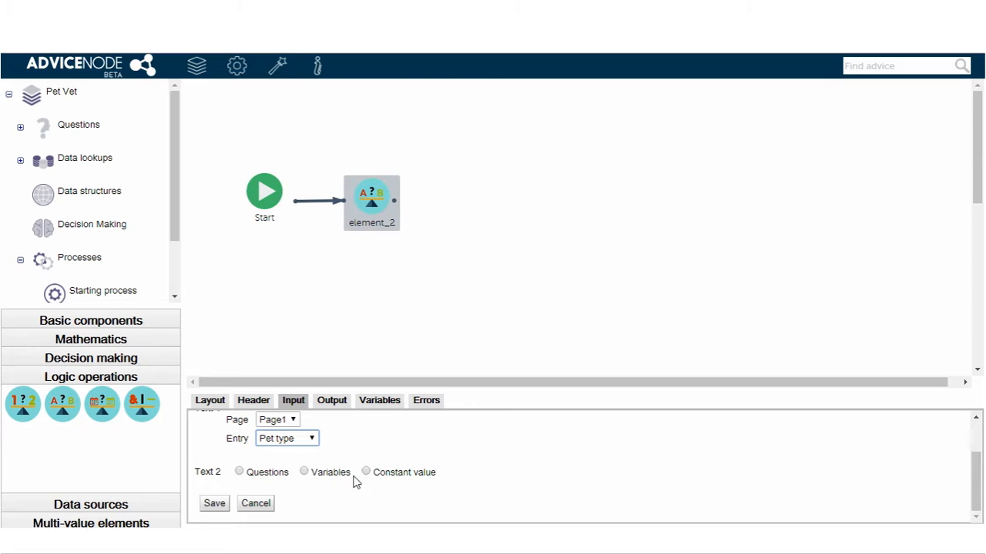
click(367, 471)
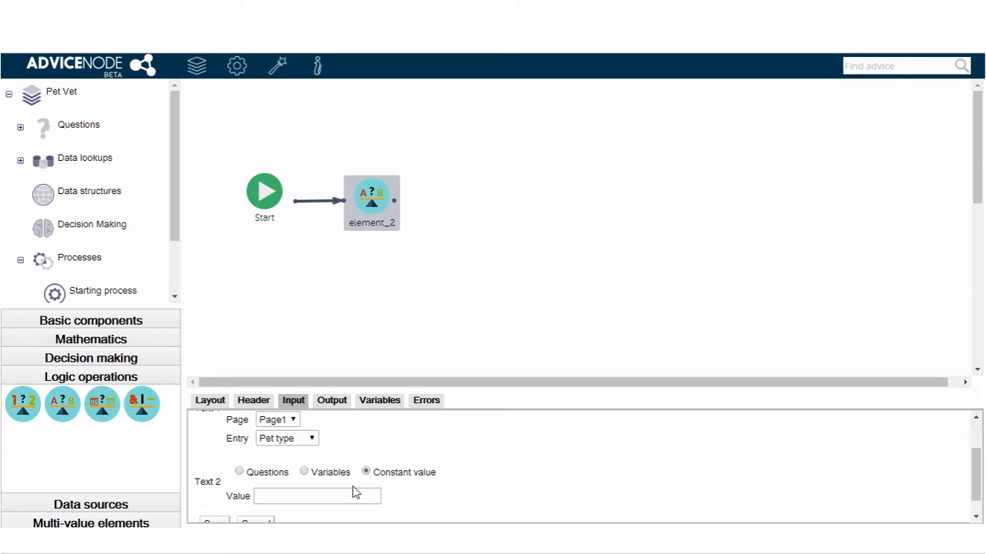
click(339, 497)
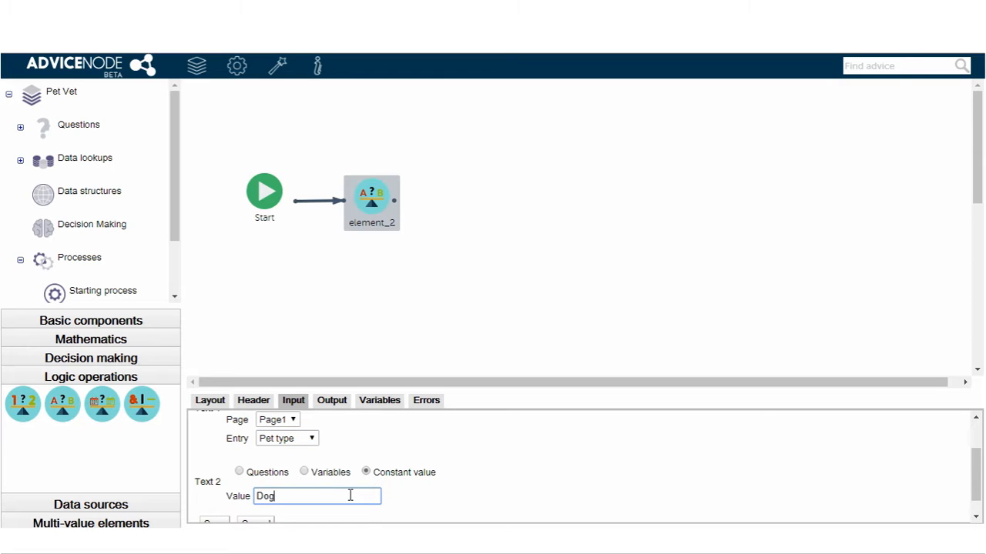
- Store the comparison's output in a new variable named "a dog pet" and save the component
click(339, 406)
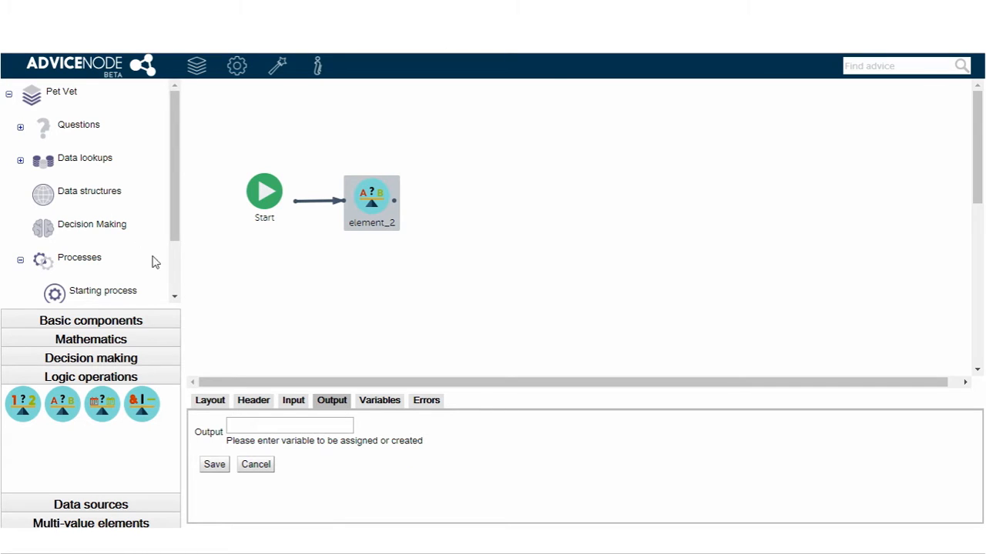
click(273, 430)
text(a dog pet)
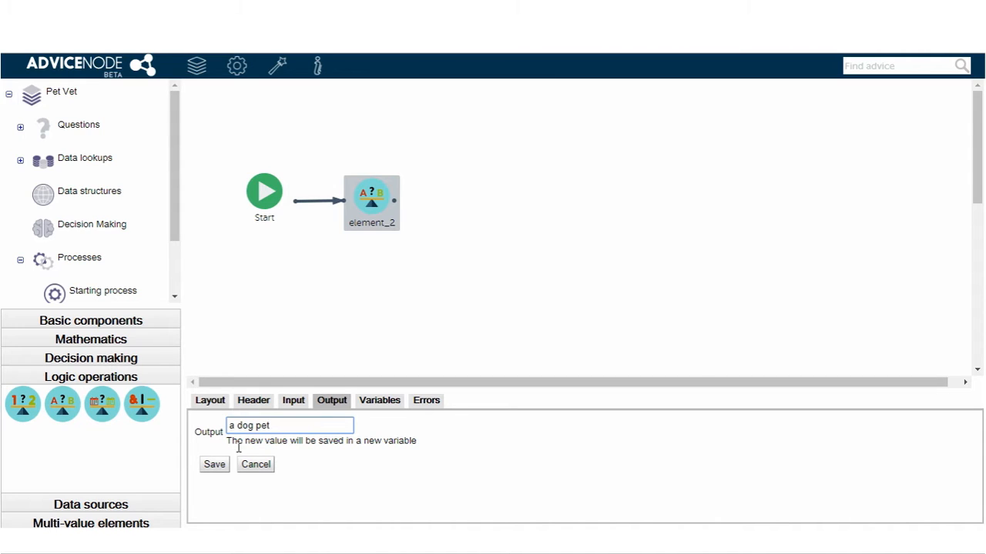
click(214, 465)
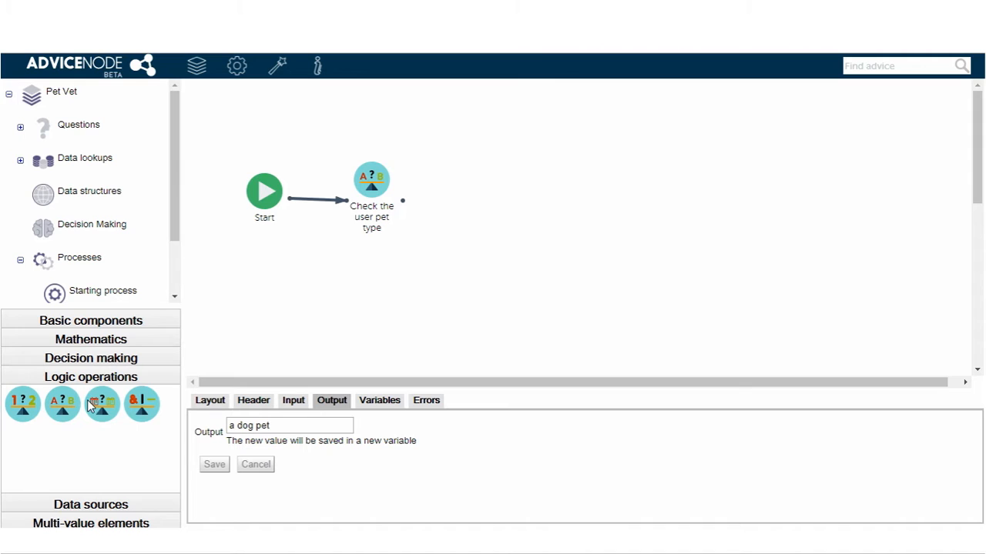
- Place a branching component beside the "Check the user pet type" element and connect that element to it
click(120, 323)
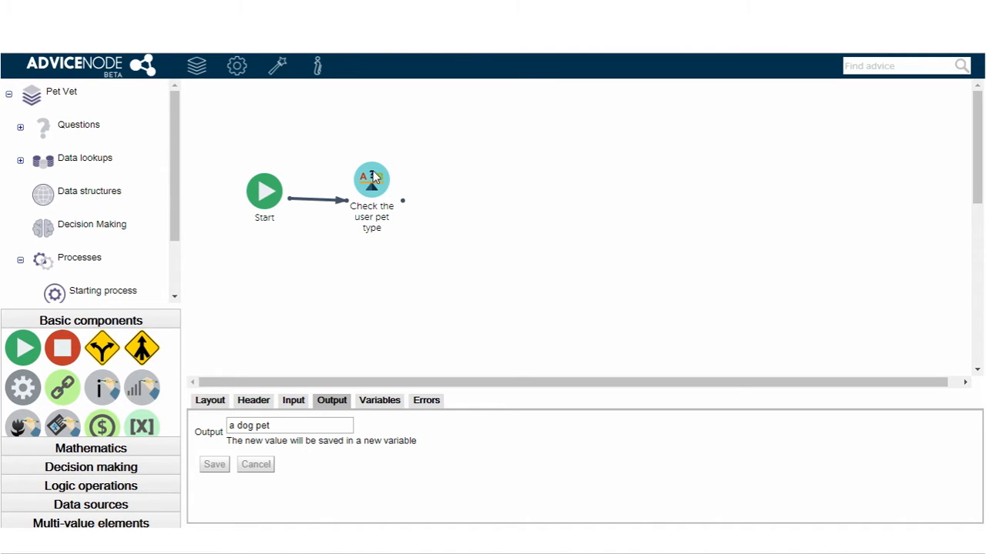
drag(373, 172, 377, 170)
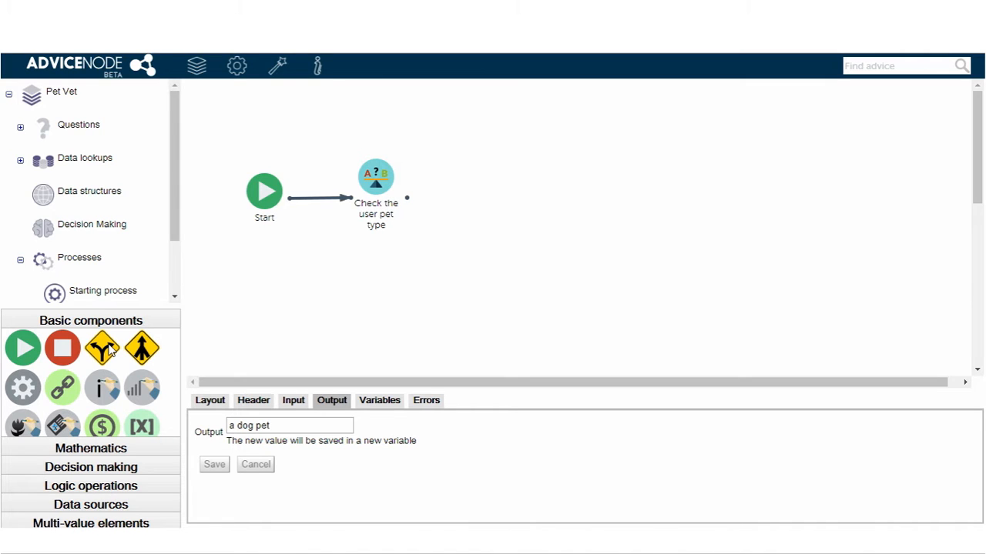
drag(112, 350, 497, 205)
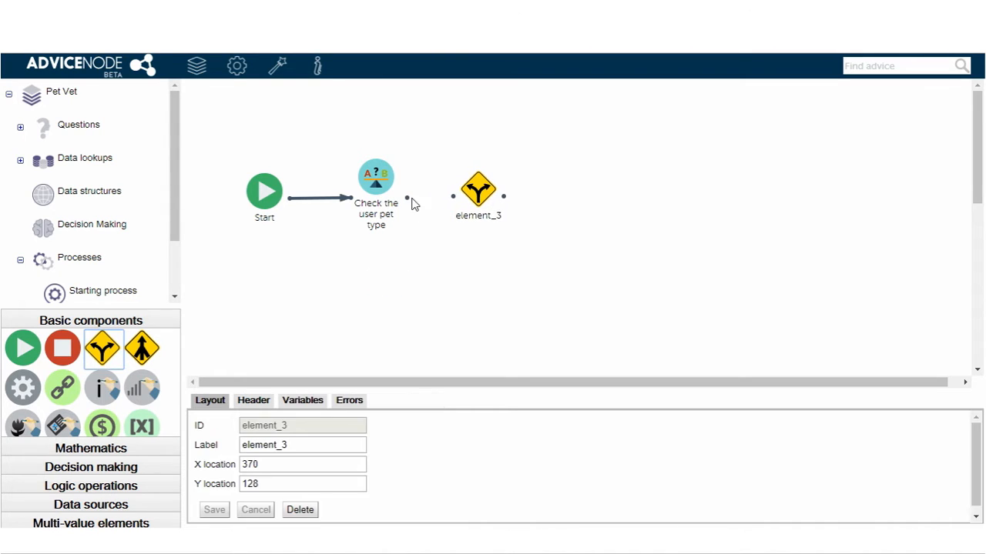
drag(409, 202, 452, 198)
- Label the branching component "Check the pet type flag", base its condition expression on the variable "a dog pet", and save it
double_click(310, 440)
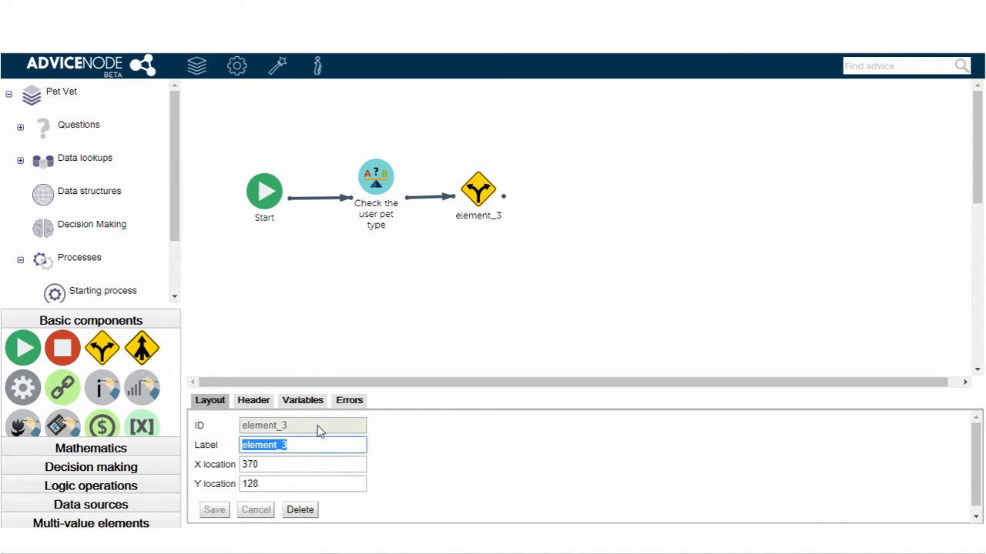
text(Check the pet type flag)
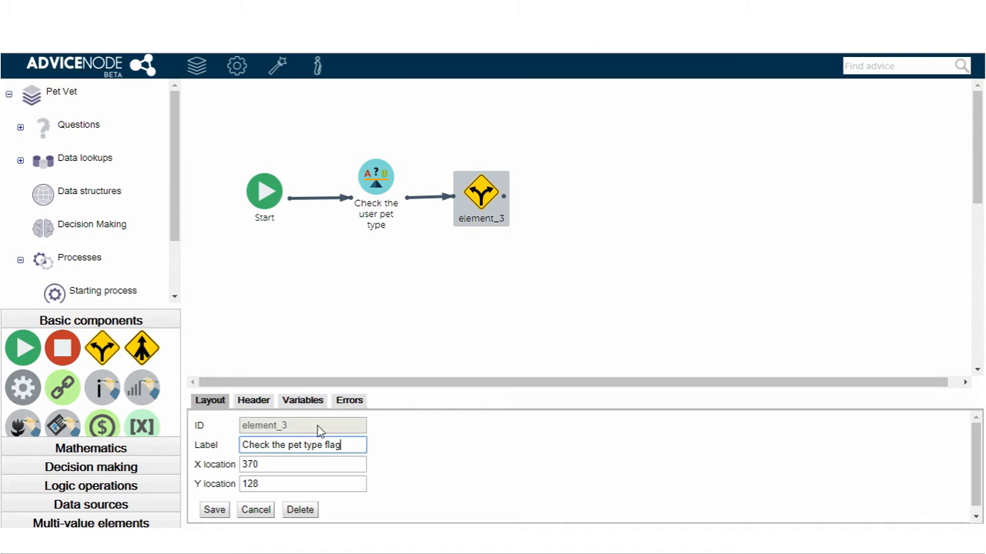
click(263, 408)
click(391, 454)
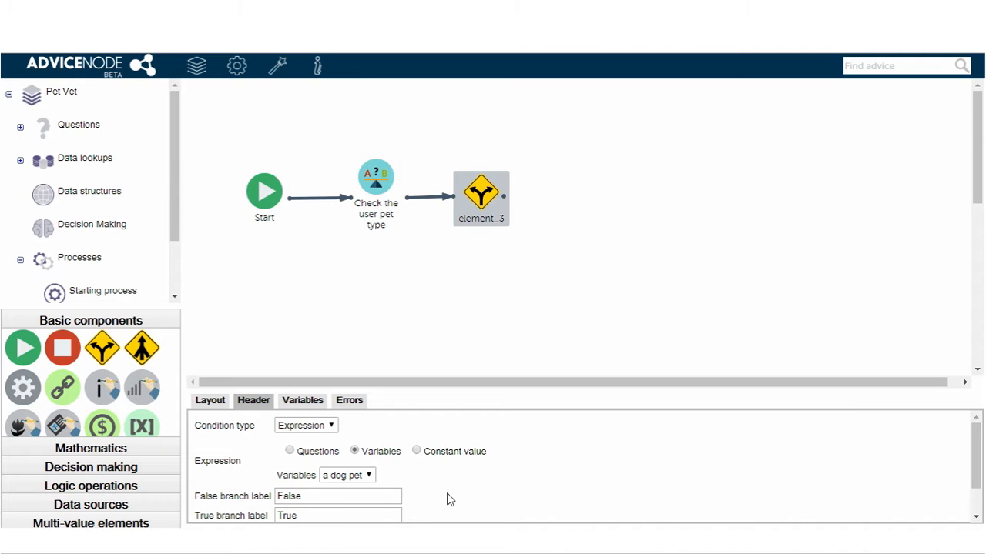
scroll(451, 499, down, 1)
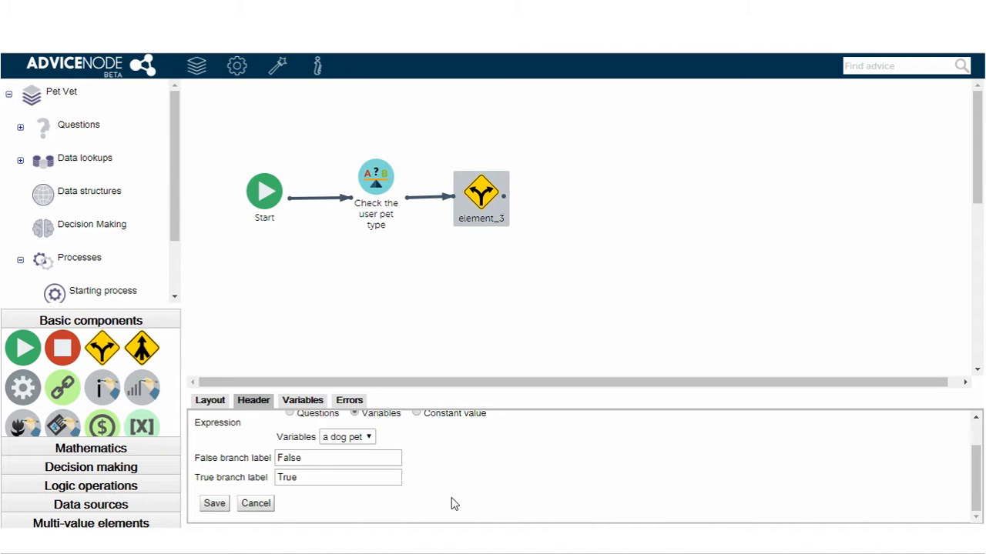
click(214, 504)
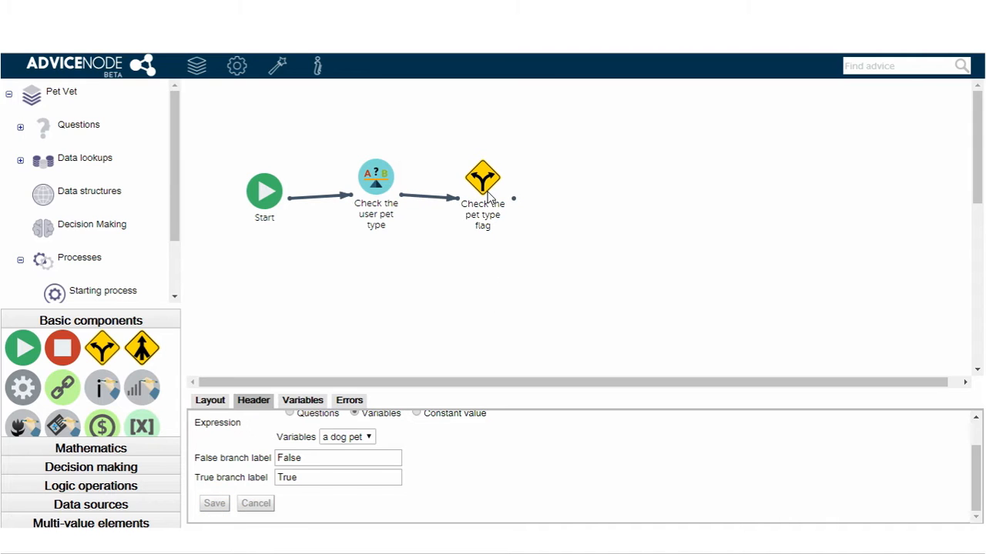
- Nudge the Start and branching elements into line, and add a data lookup component above the branch's level, connected from the branch
drag(248, 204, 245, 197)
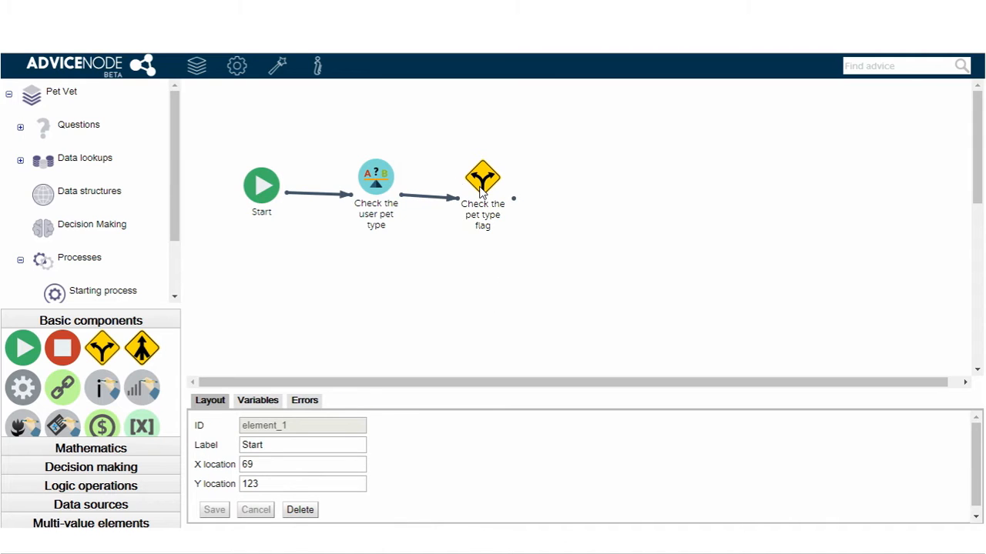
drag(480, 191, 484, 187)
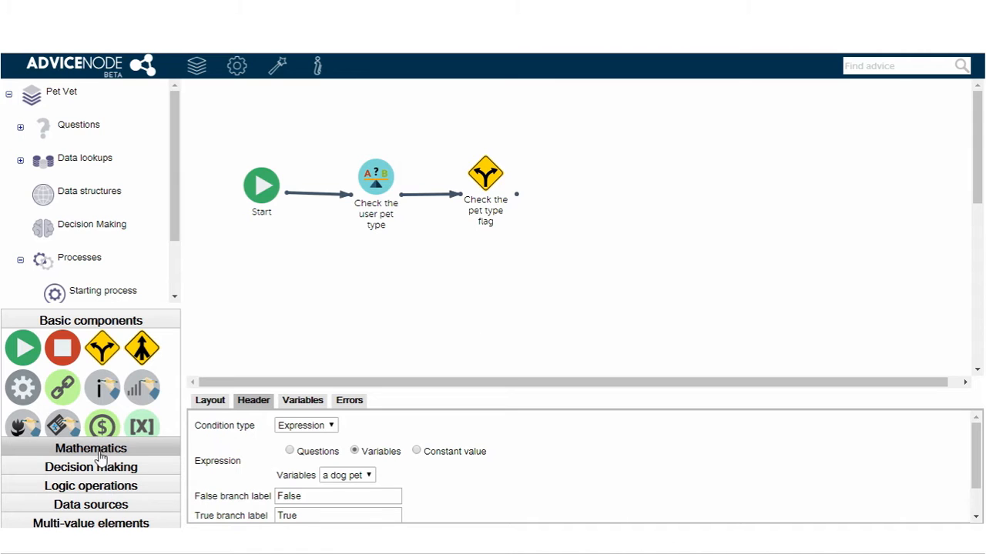
click(110, 503)
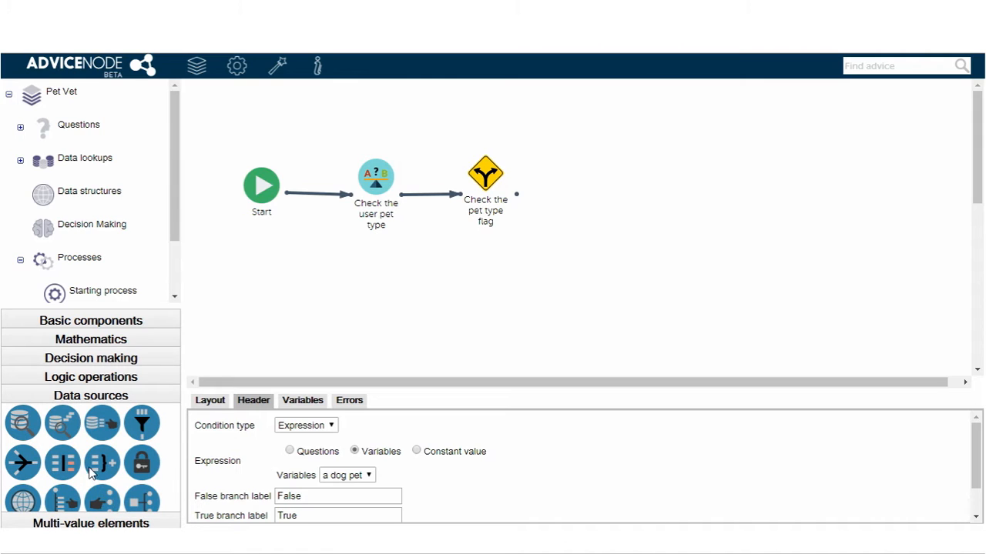
drag(23, 423, 592, 156)
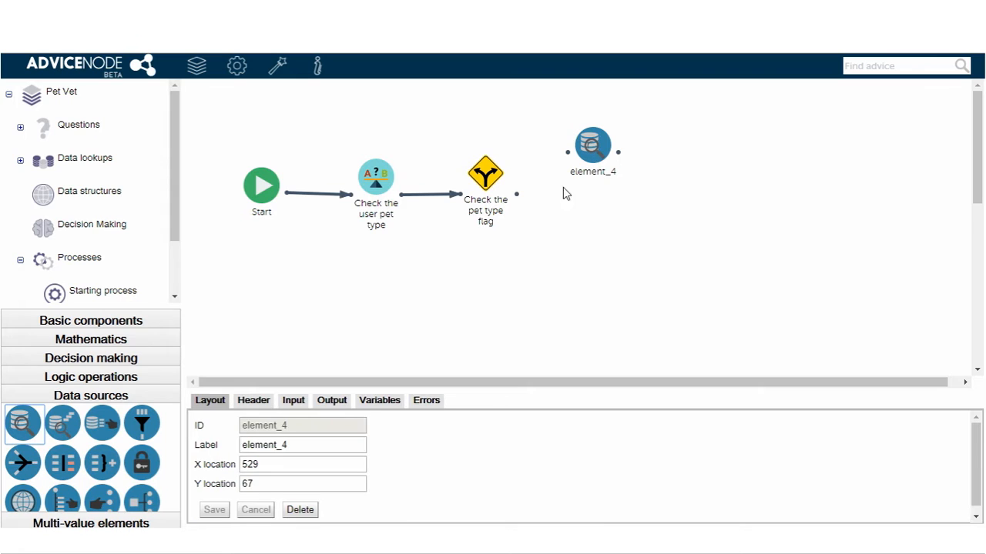
drag(517, 196, 570, 153)
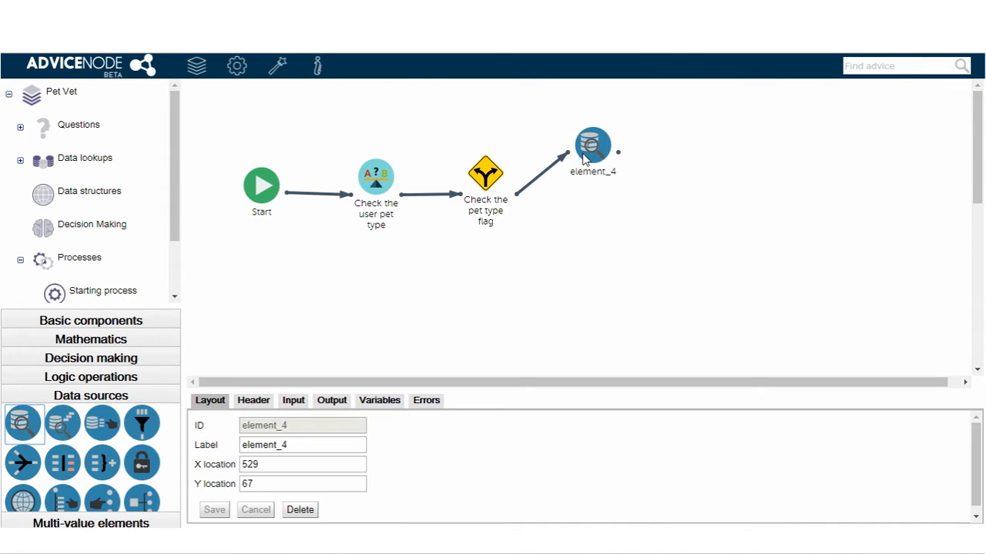
- Label the data lookup component "Get the dog breed info" and select the "Dog breed" lookup
double_click(325, 442)
text(Get the dog breed info)
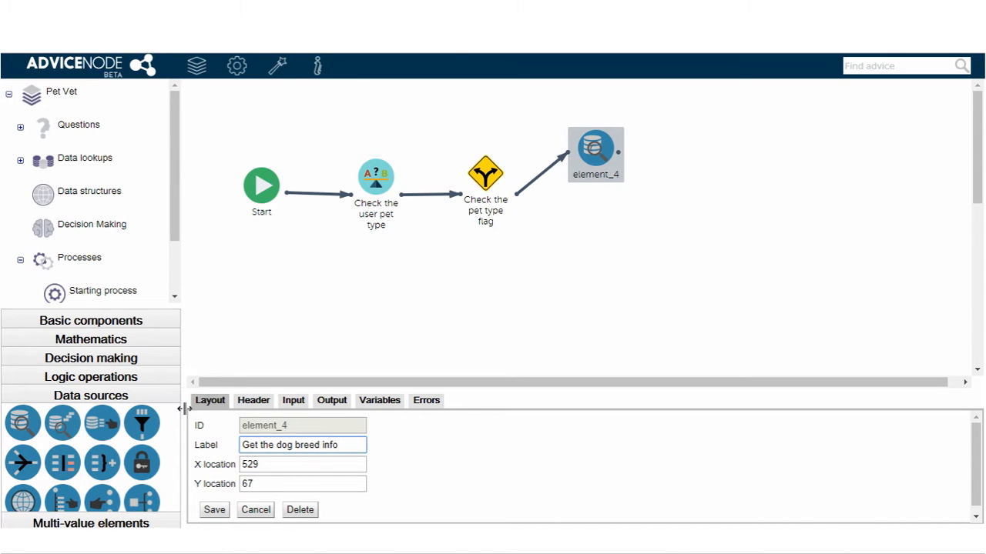
click(241, 403)
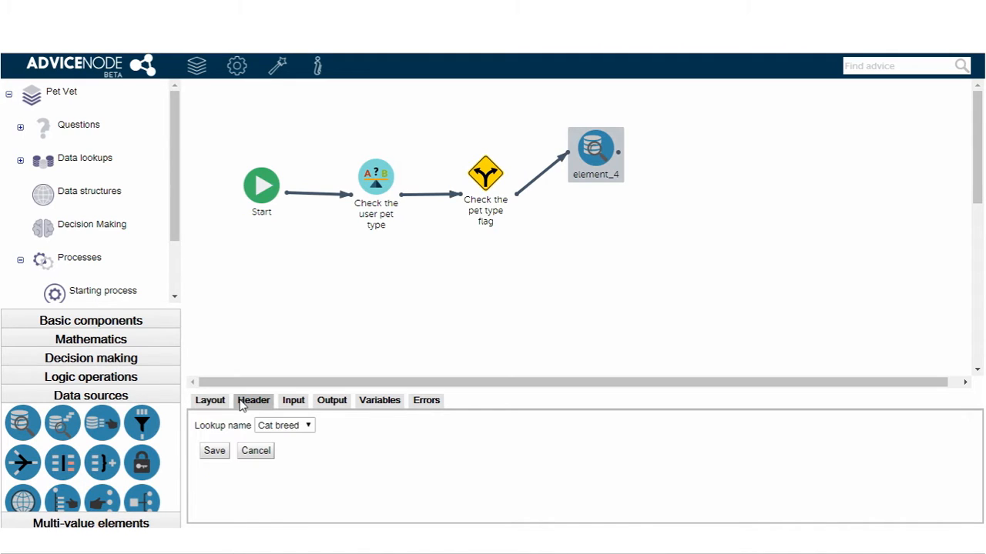
click(308, 425)
click(277, 462)
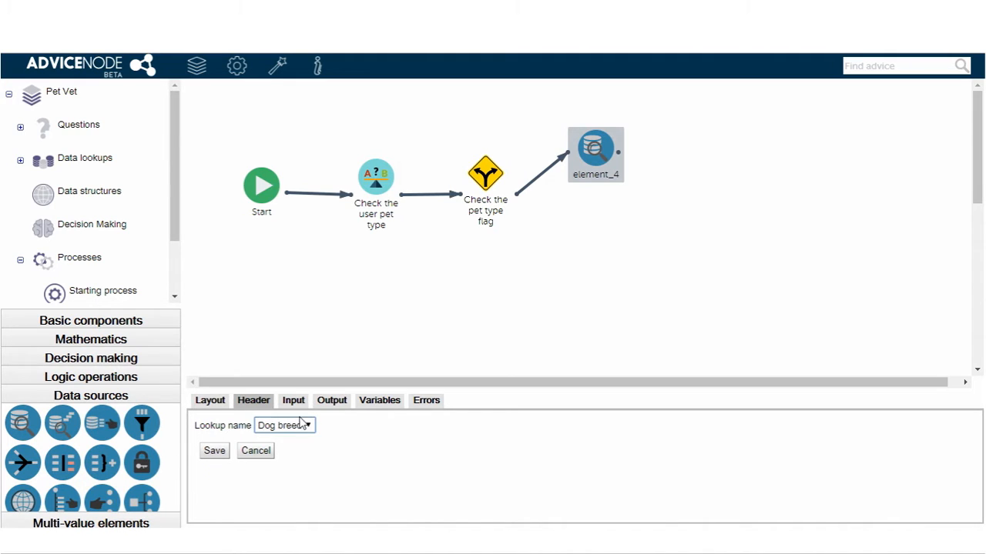
- Add "Breed name" as the lookup's input and take its value from the Breed name variable
click(293, 406)
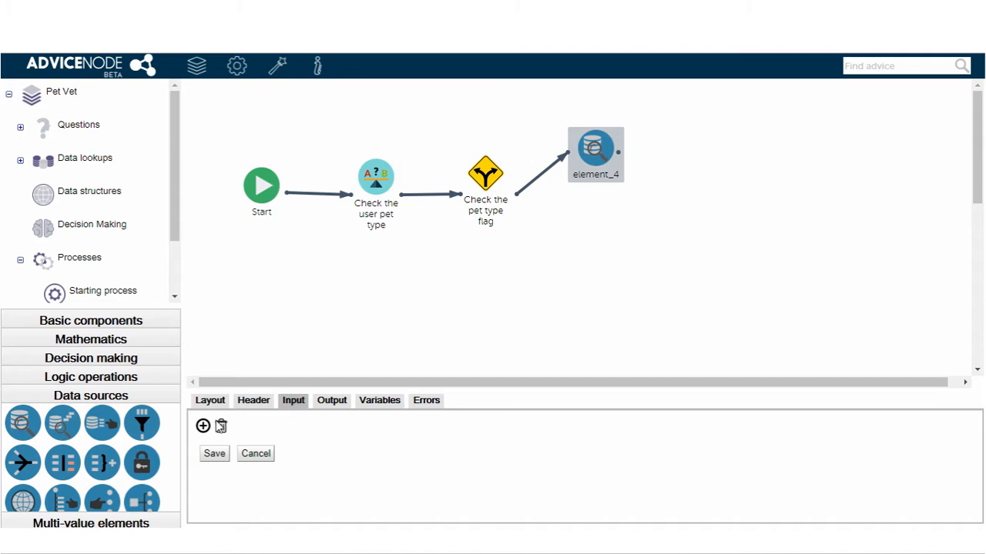
click(203, 428)
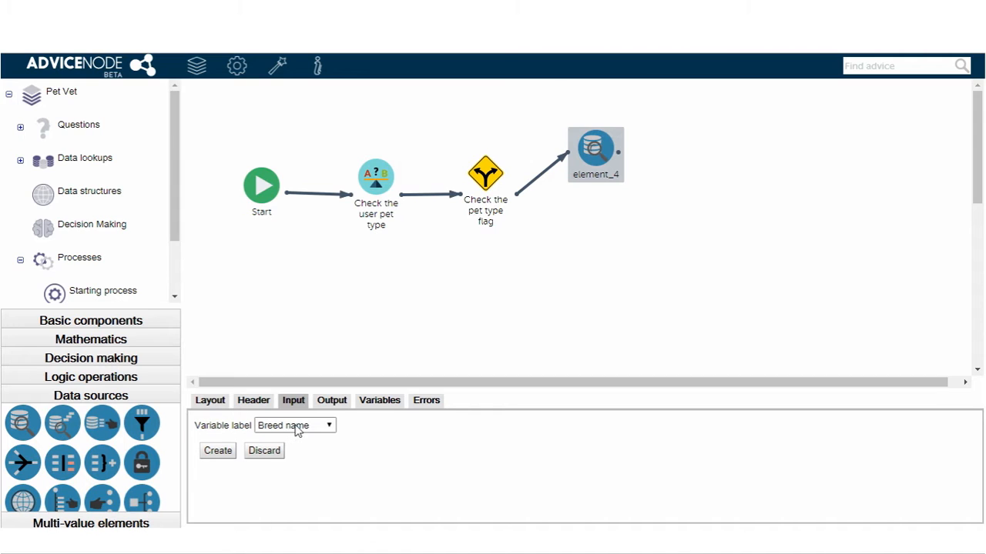
click(218, 453)
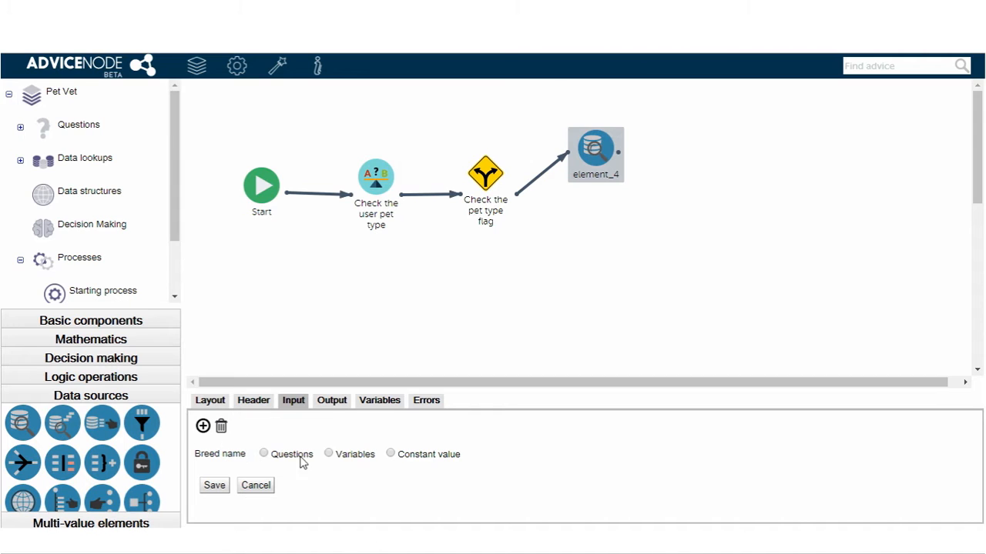
click(339, 457)
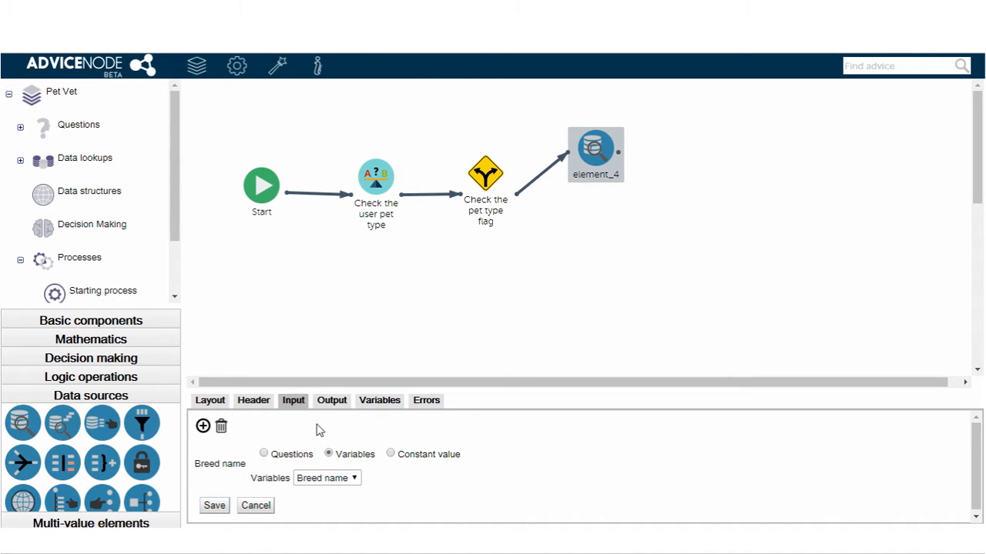
- Assign the dog lookup's Average weight output to the existing "Average weight" variable
click(332, 402)
click(311, 460)
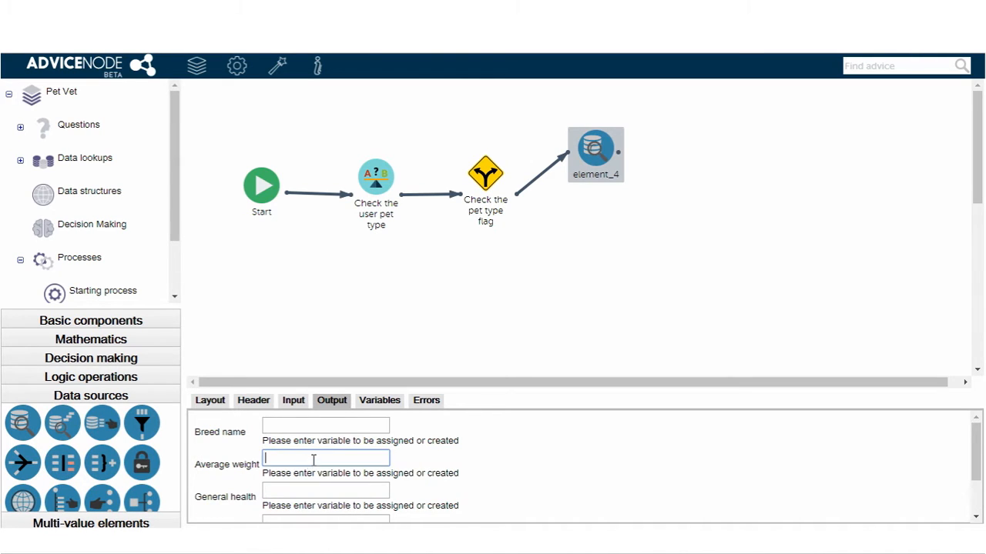
text(A)
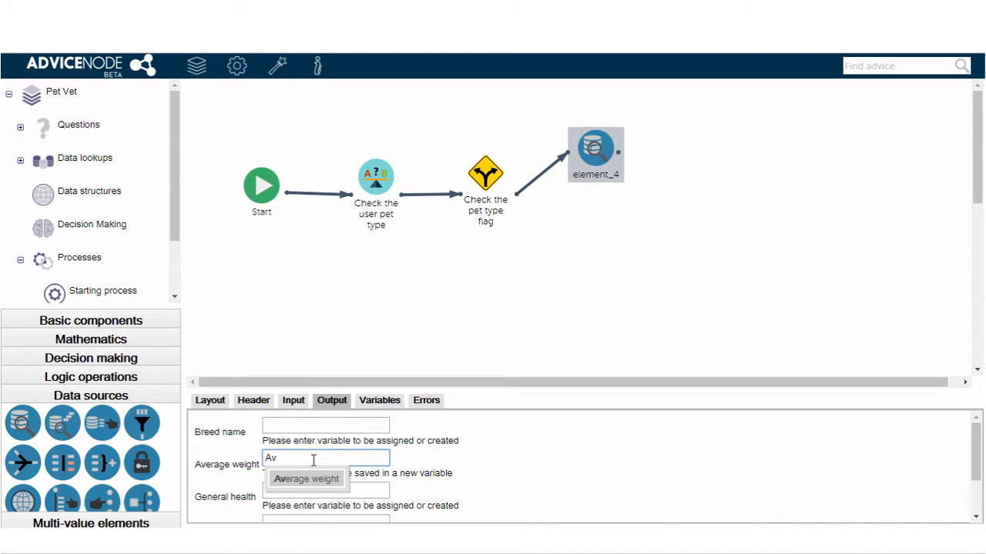
text(v)
key(Return)
scroll(320, 472, down, 1)
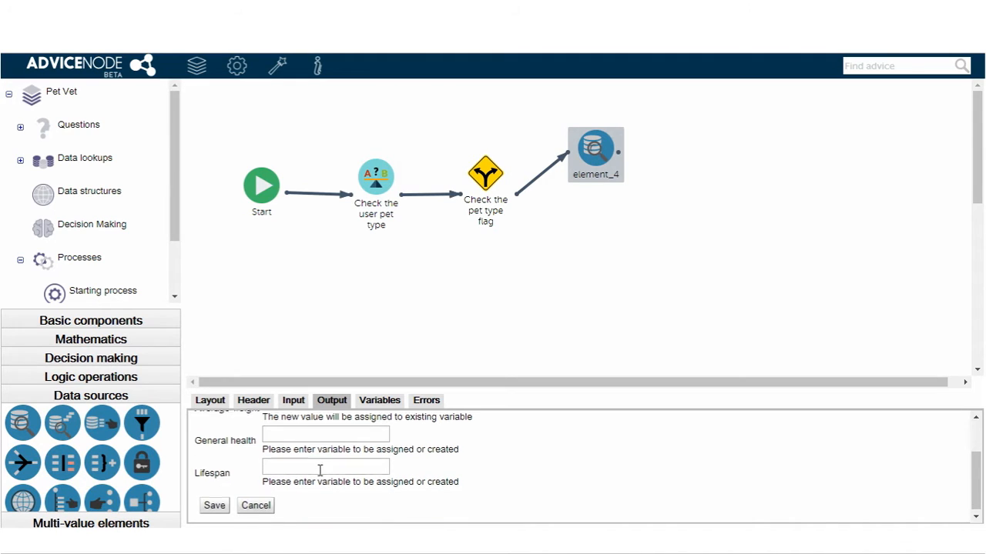
- Assign the dog lookup's remaining outputs to the existing "General health" and "Lifespan" variables and save the component
click(331, 433)
text(G)
key(Return)
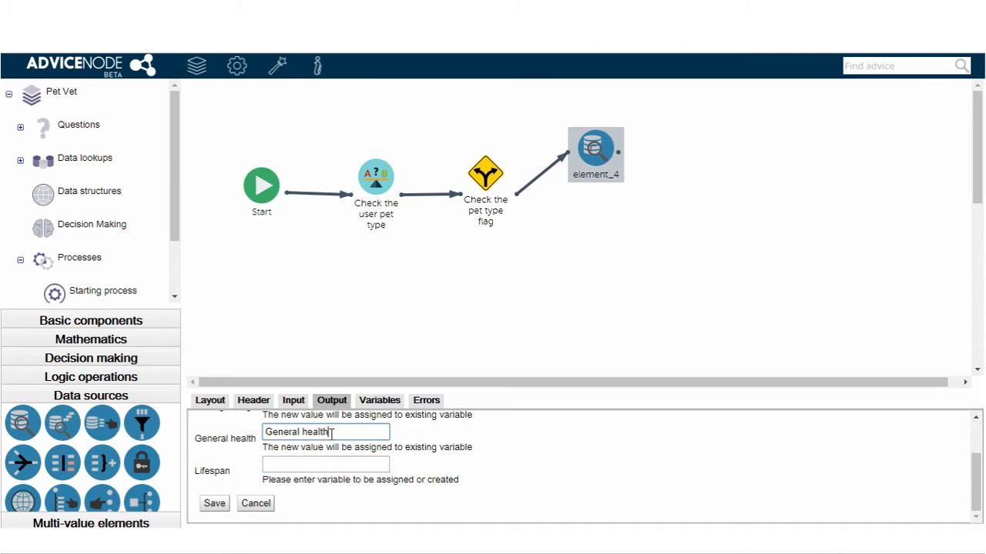
click(316, 467)
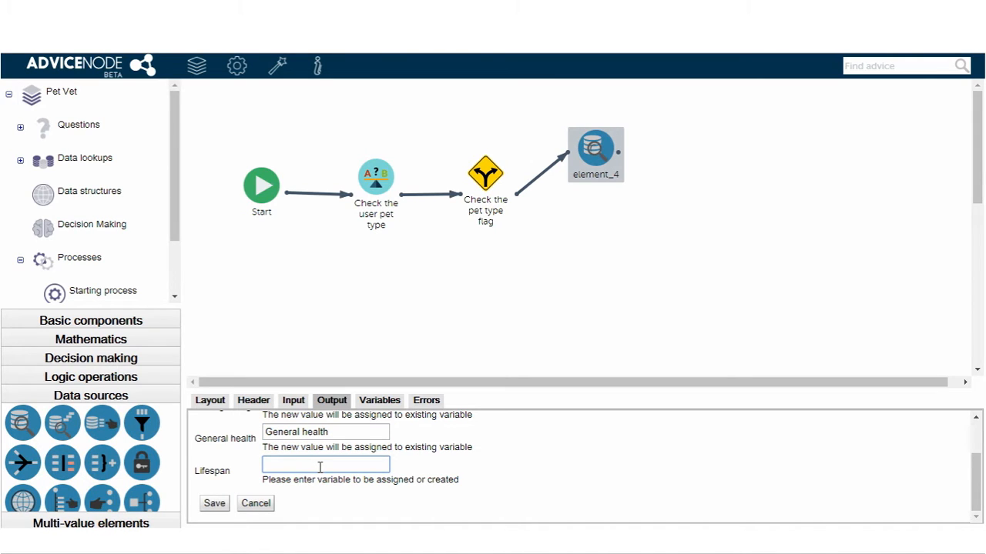
text(L)
key(Return)
click(214, 503)
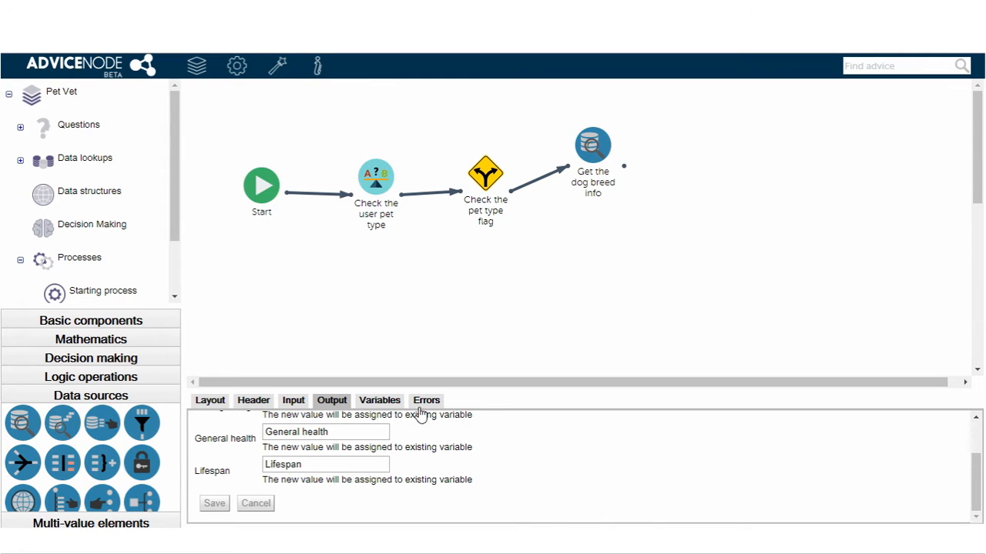
- Add a second data lookup component below the dog lookup and connect "Check the pet type flag" to it
click(23, 426)
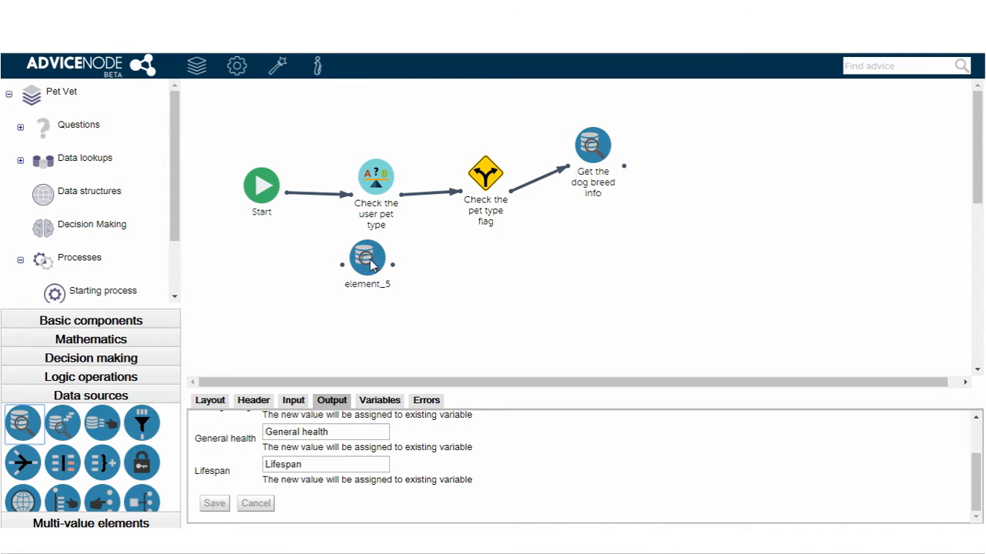
drag(372, 268, 595, 254)
click(595, 255)
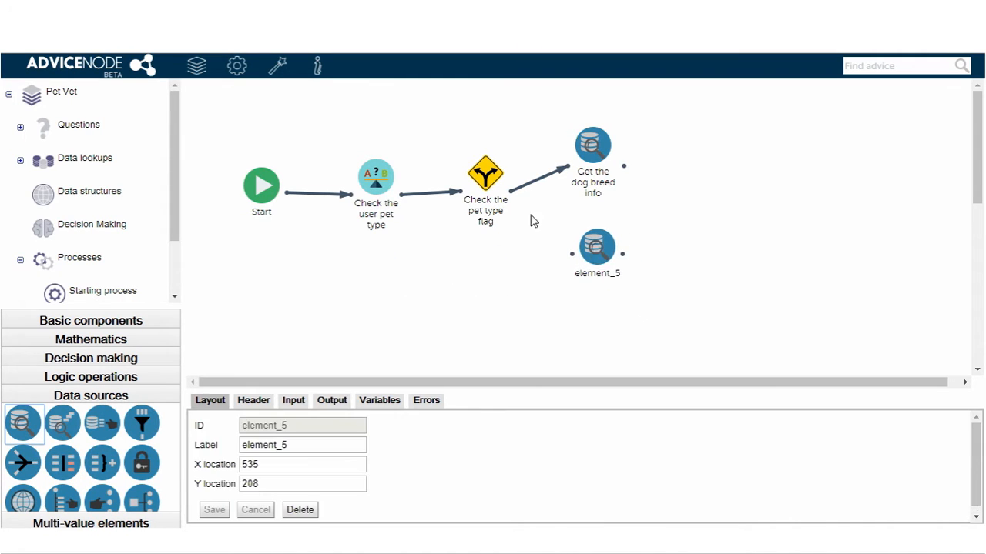
click(514, 197)
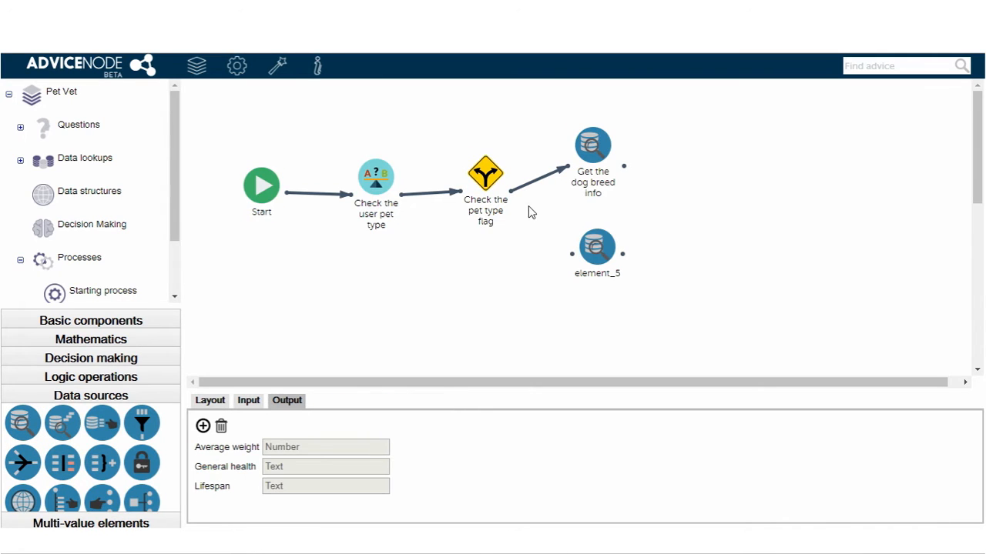
drag(513, 198, 570, 254)
click(593, 244)
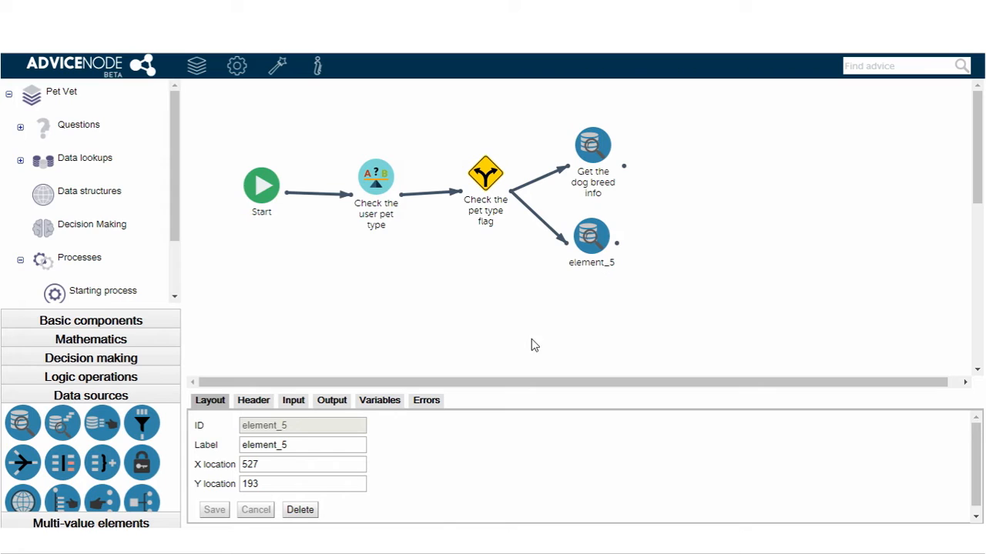
- Label the new lookup component "Get the cat breed info" and check that its lookup is "Cat breed"
double_click(299, 444)
text(Get the cat breed info)
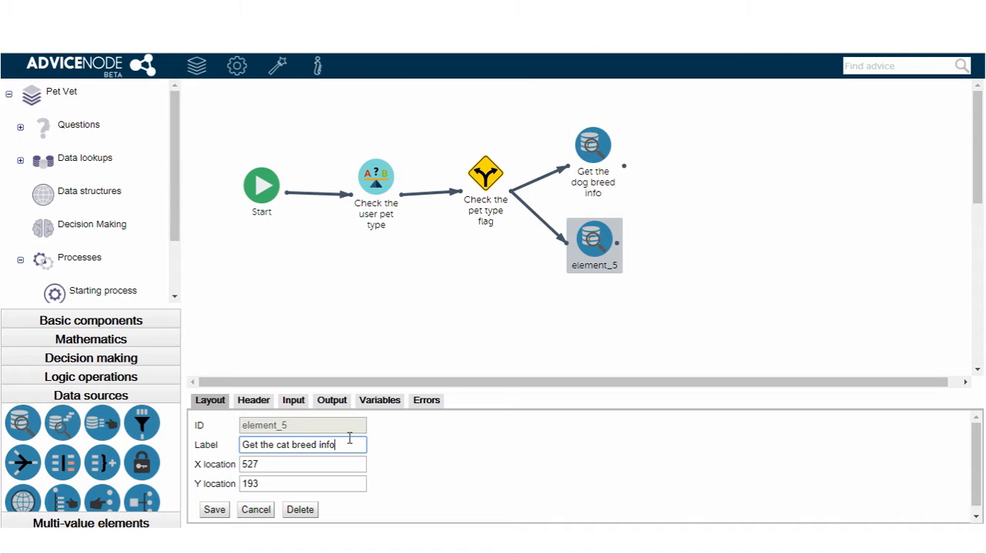
click(258, 401)
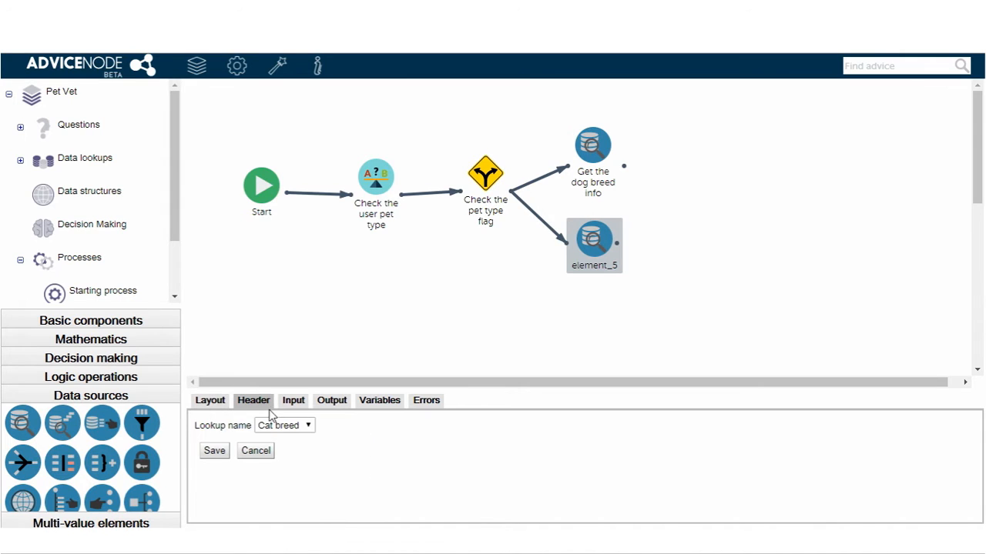
- Add "Breed name" as the cat lookup's input and take its value from the Breed name variable
click(292, 402)
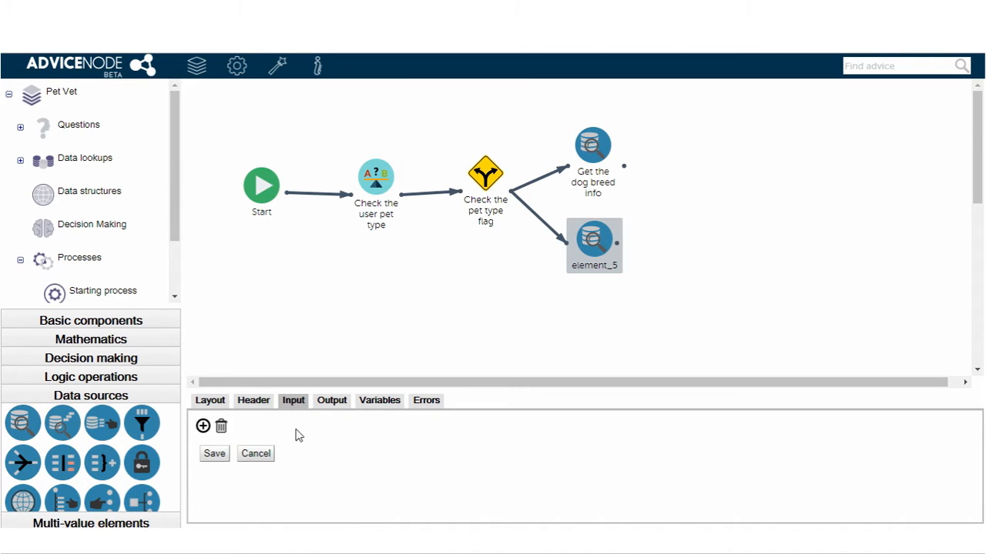
click(203, 426)
click(282, 436)
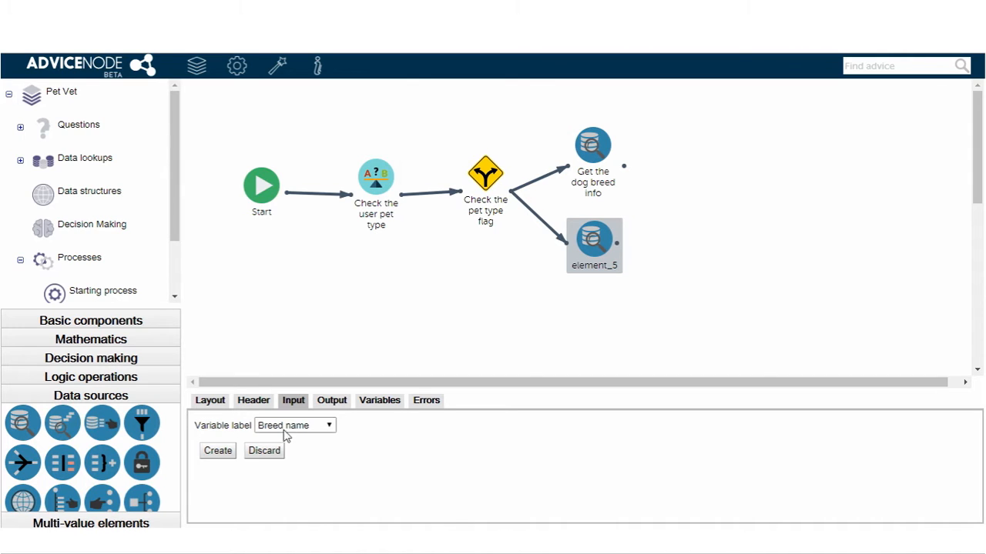
click(219, 454)
click(330, 454)
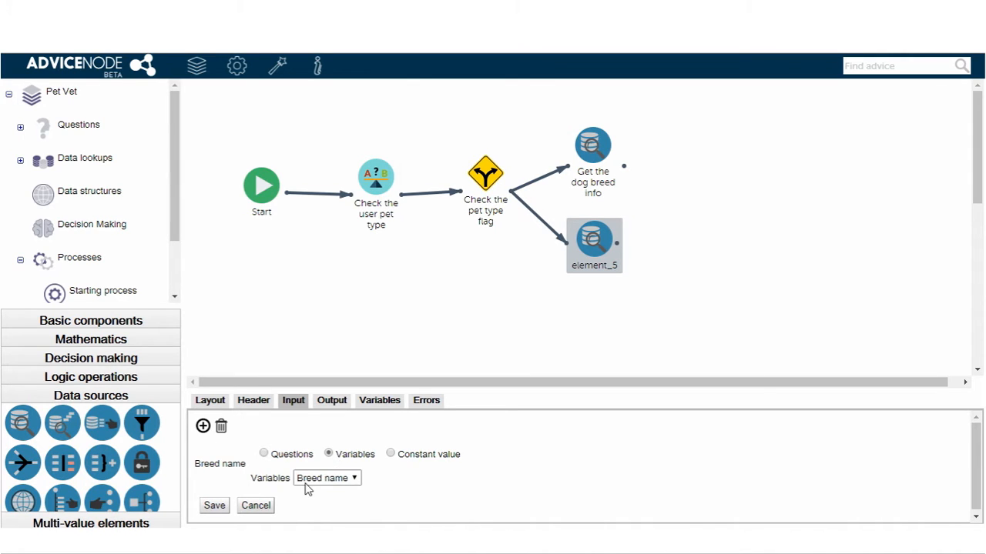
- Assign the cat lookup's Average weight and General health outputs to the existing "Average weight" and "General health" variables
click(333, 402)
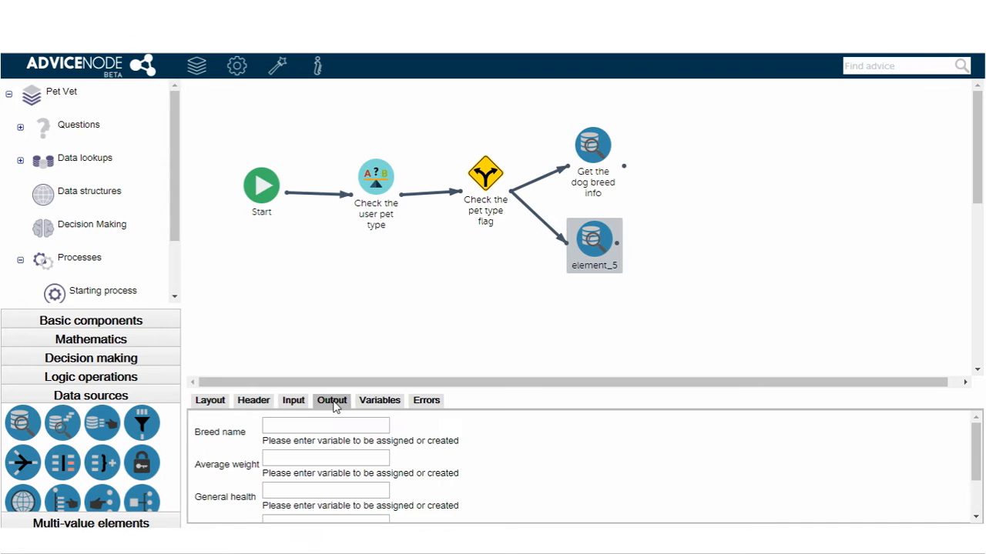
click(306, 461)
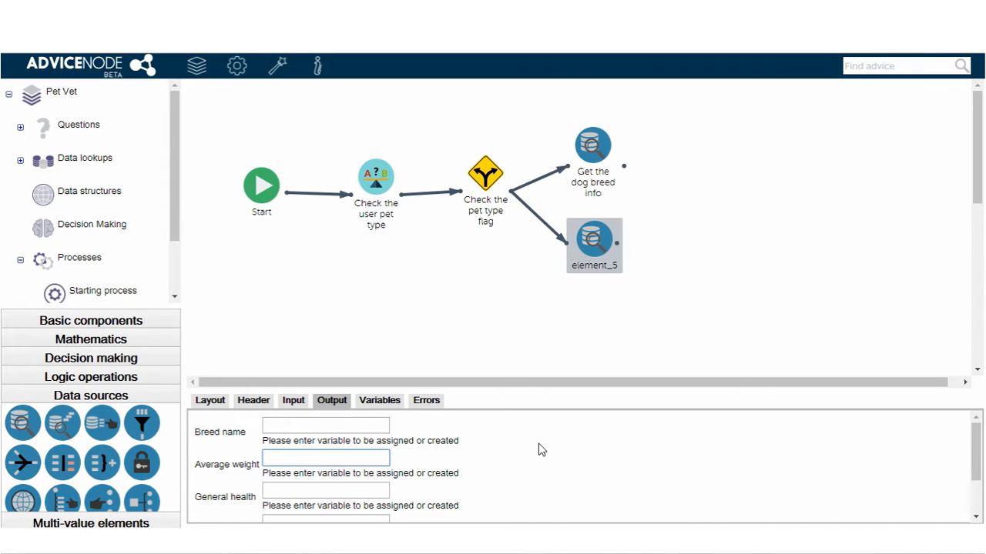
text(A)
key(Return)
click(337, 487)
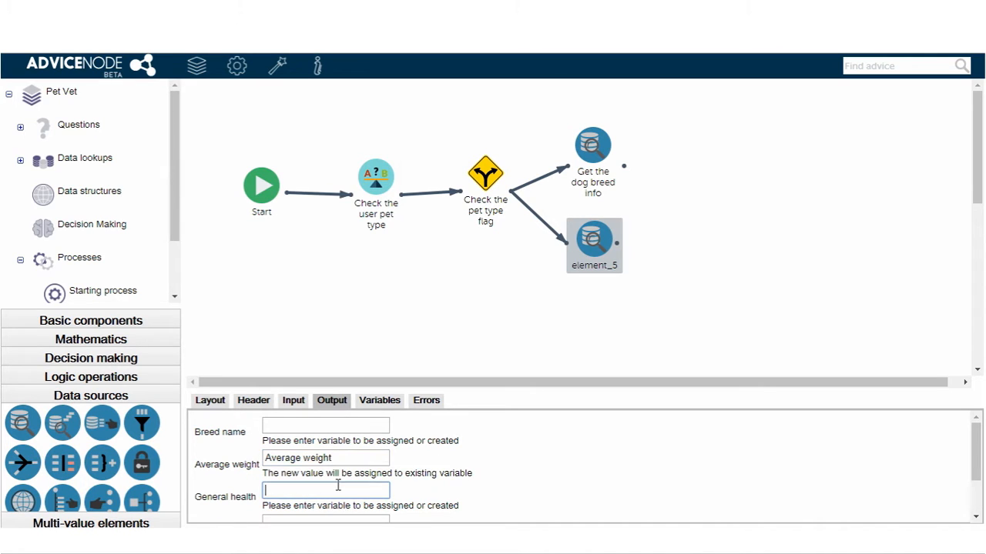
text(G)
key(Return)
- Assign the cat lookup's Lifespan output to the existing "Lifespan" variable and save the component
scroll(323, 486, down, 2)
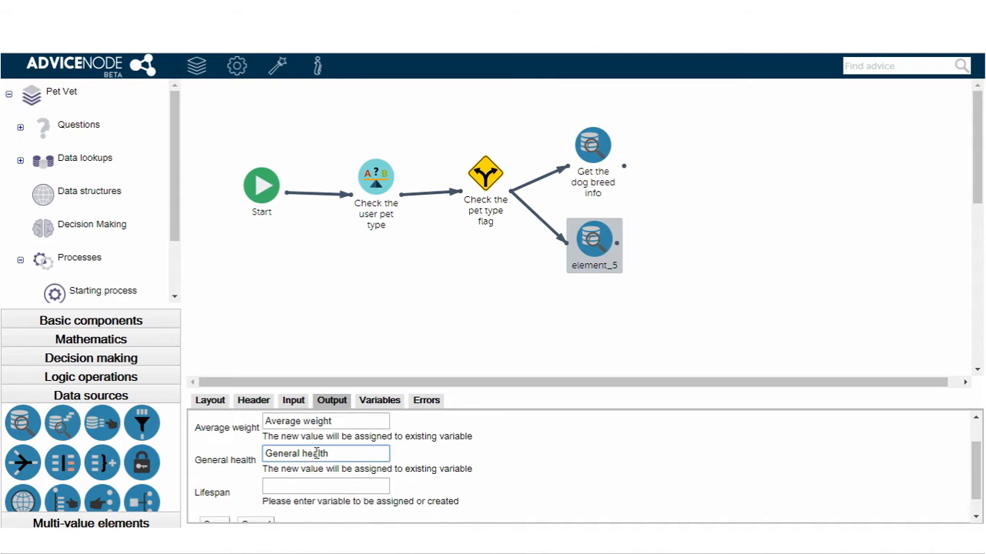
click(316, 466)
text(L)
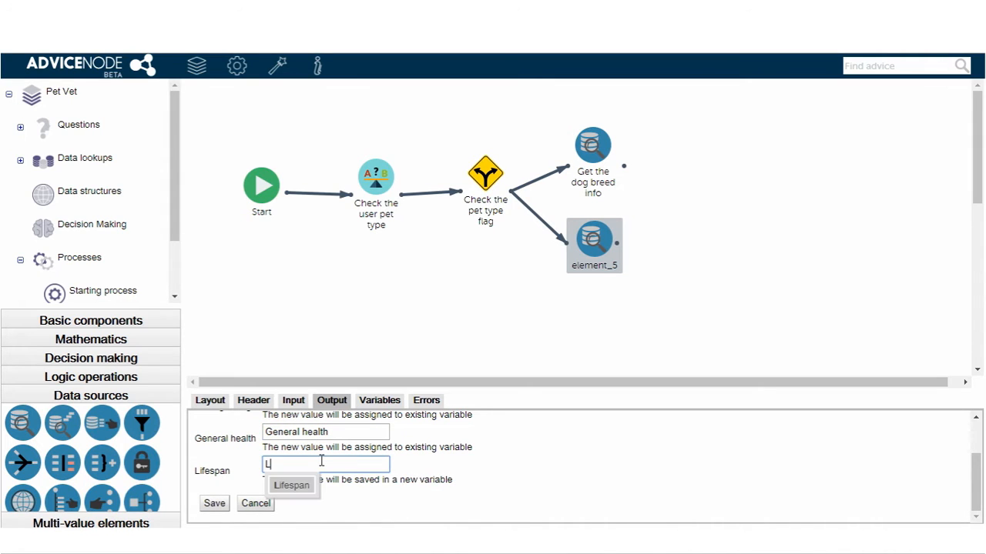
key(Return)
click(214, 504)
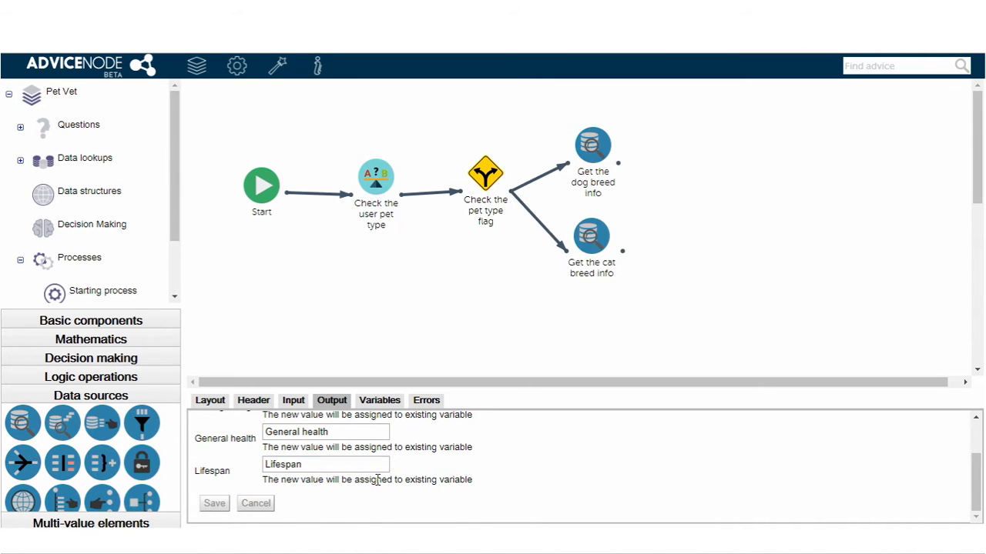
- Add a branch-merging component after the two lookups and connect both the dog and cat lookups to it
click(96, 315)
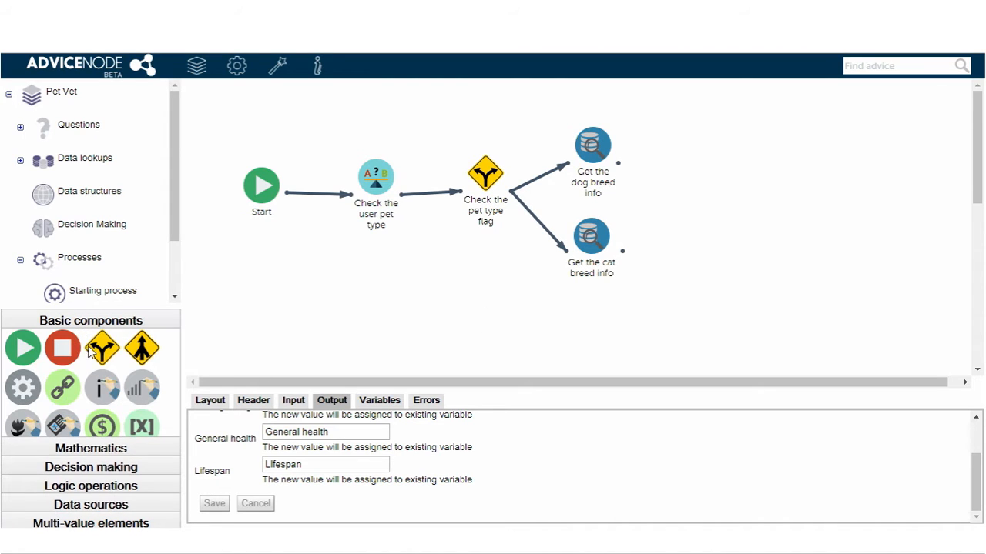
click(141, 348)
drag(418, 311, 692, 196)
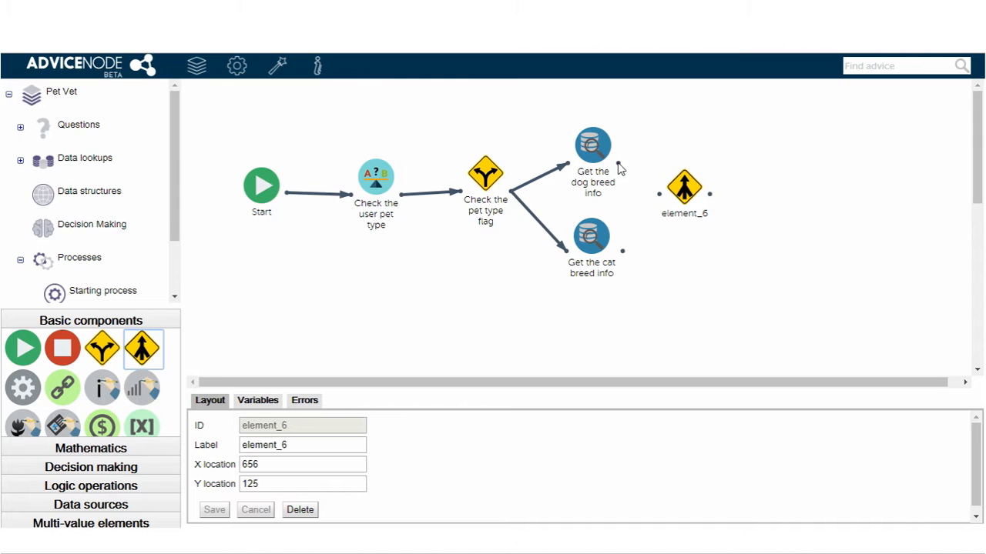
drag(618, 163, 659, 198)
drag(623, 252, 707, 201)
- Label the merging component "End branch" and save it
double_click(274, 446)
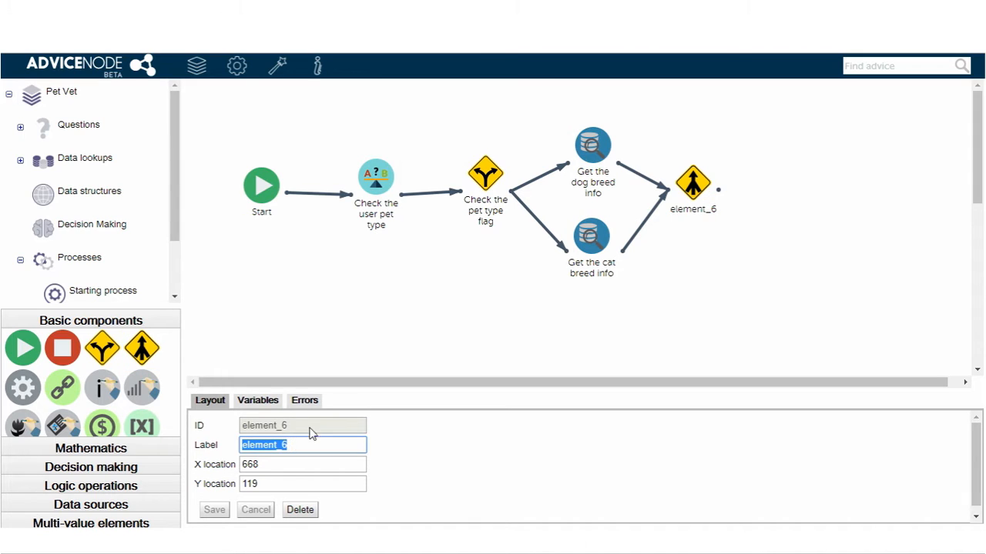
text(End branch)
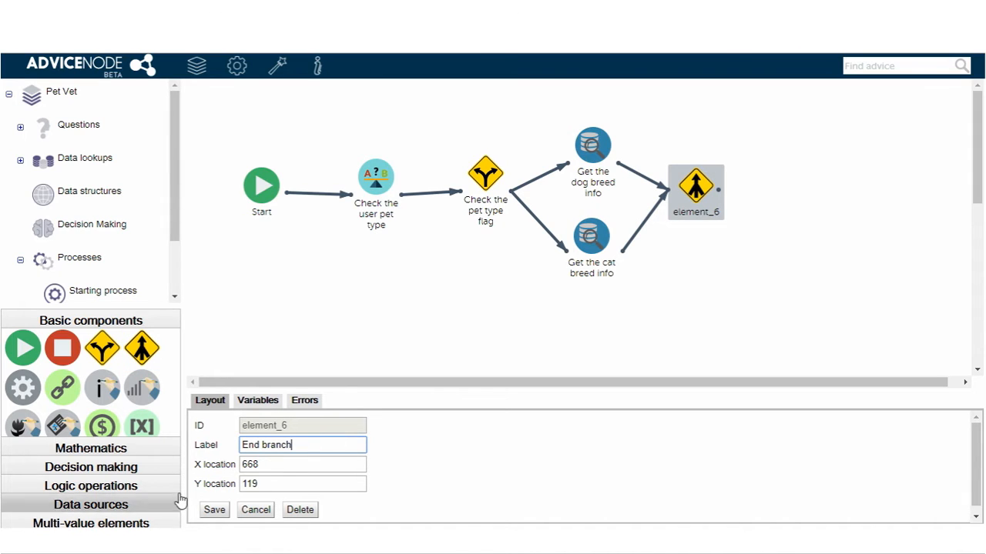
click(214, 509)
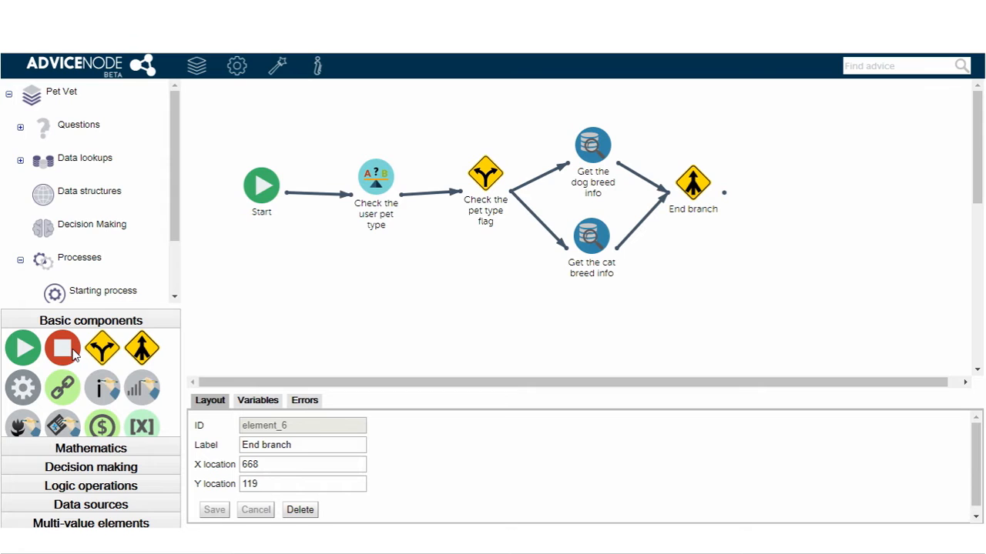
- Add a stop component connected after "End branch", label it "End" and save it
drag(75, 353, 822, 194)
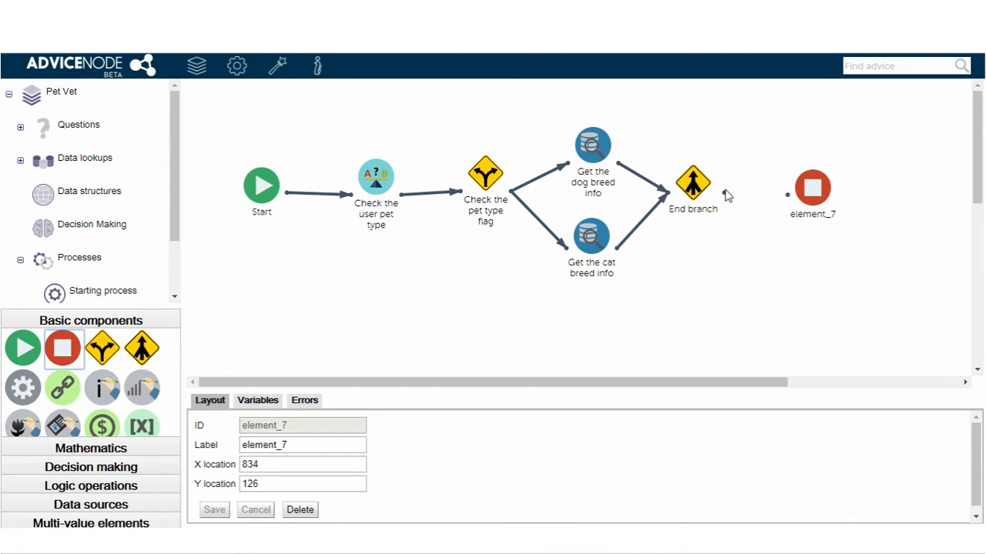
drag(724, 193, 816, 194)
double_click(329, 444)
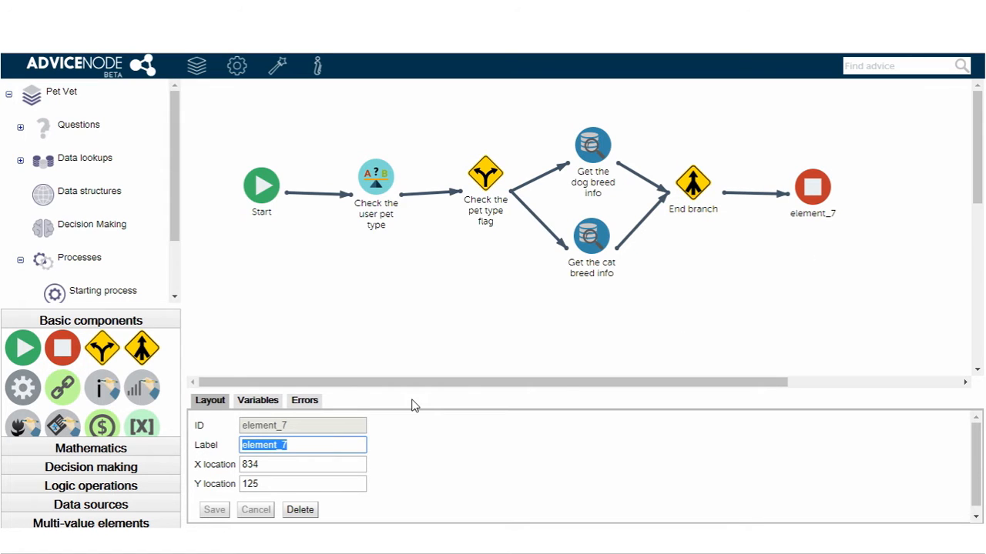
text(End)
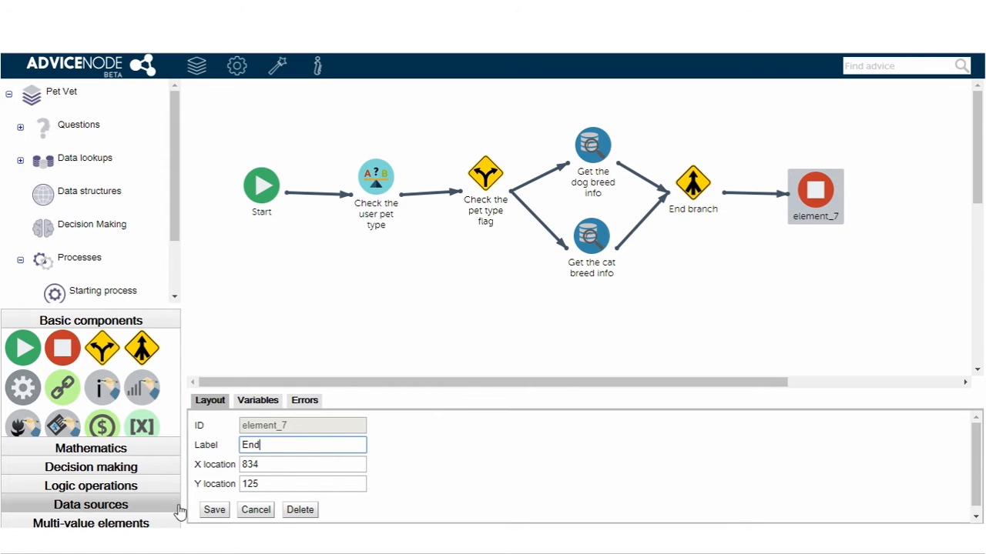
click(215, 510)
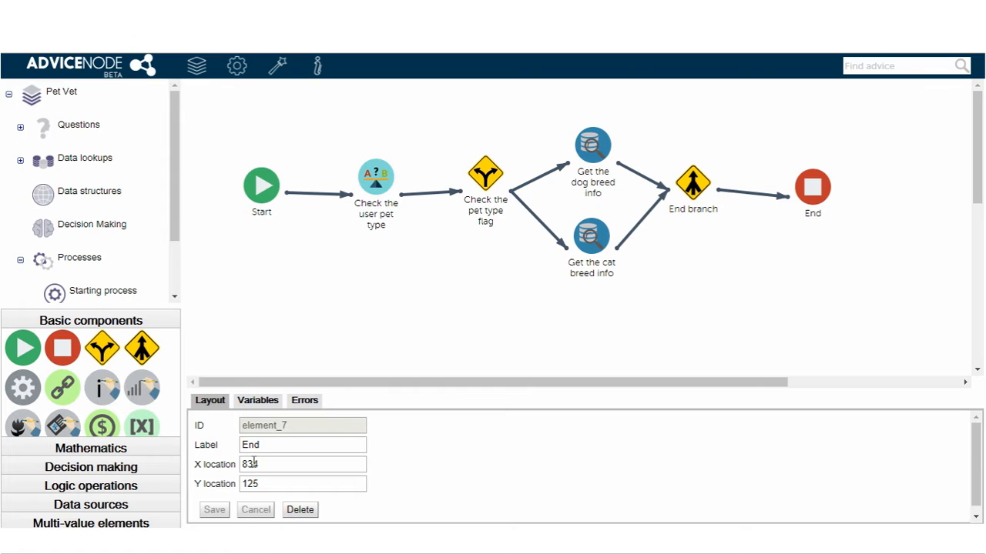
- Save the current process and open "Starting process" in the designer
mouse_move(237, 71)
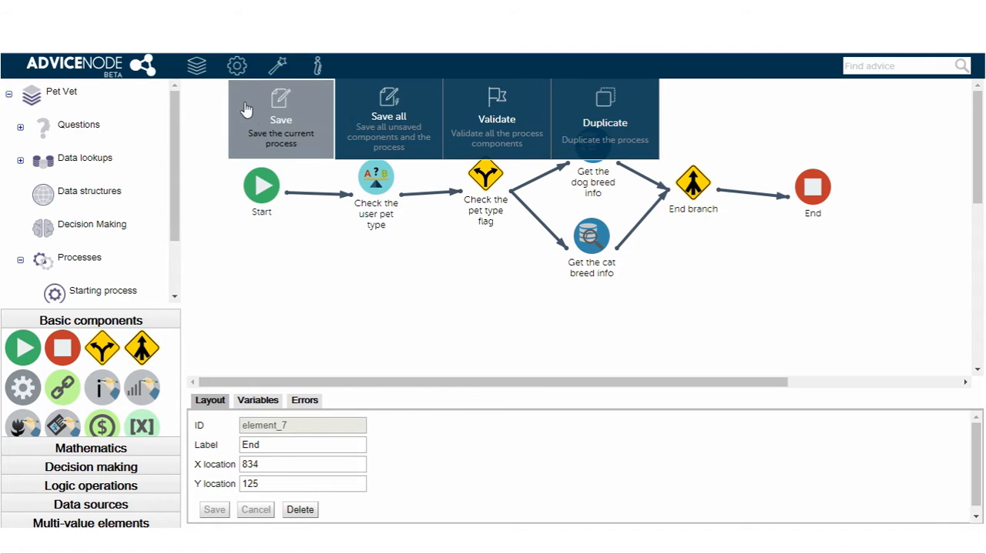
click(271, 118)
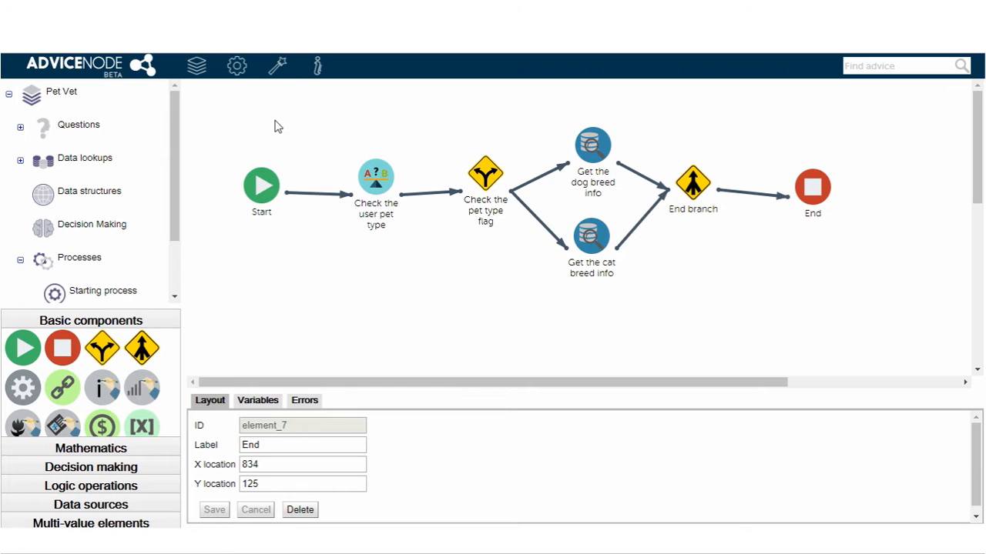
scroll(92, 264, down, 1)
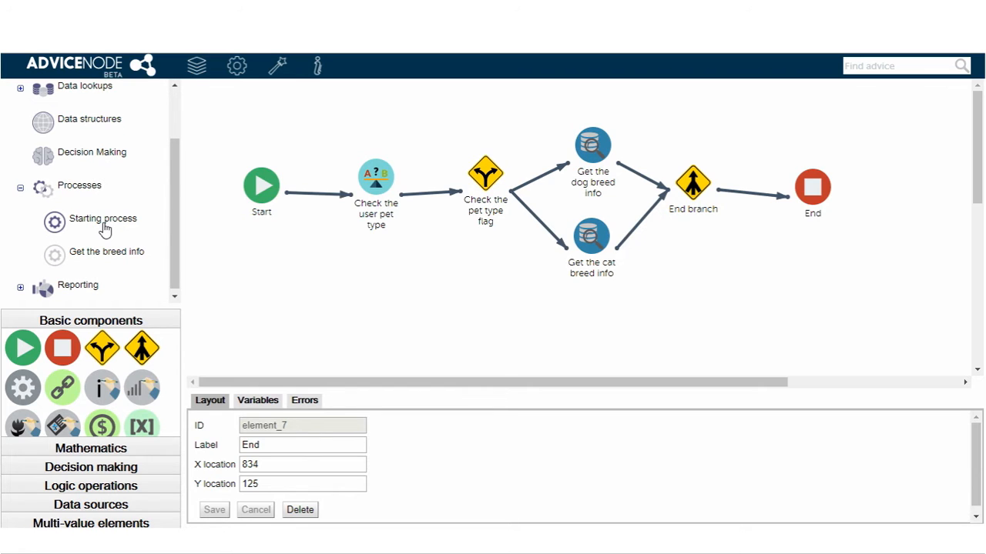
double_click(103, 229)
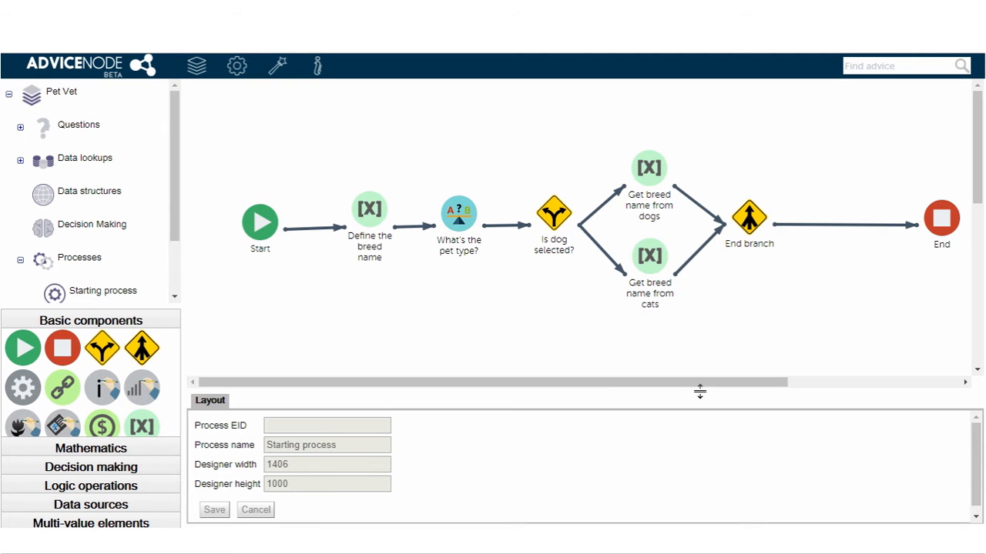
- Detach "End" from "End branch", move it farther away, and add a process component connected after "End branch"
drag(685, 385, 836, 380)
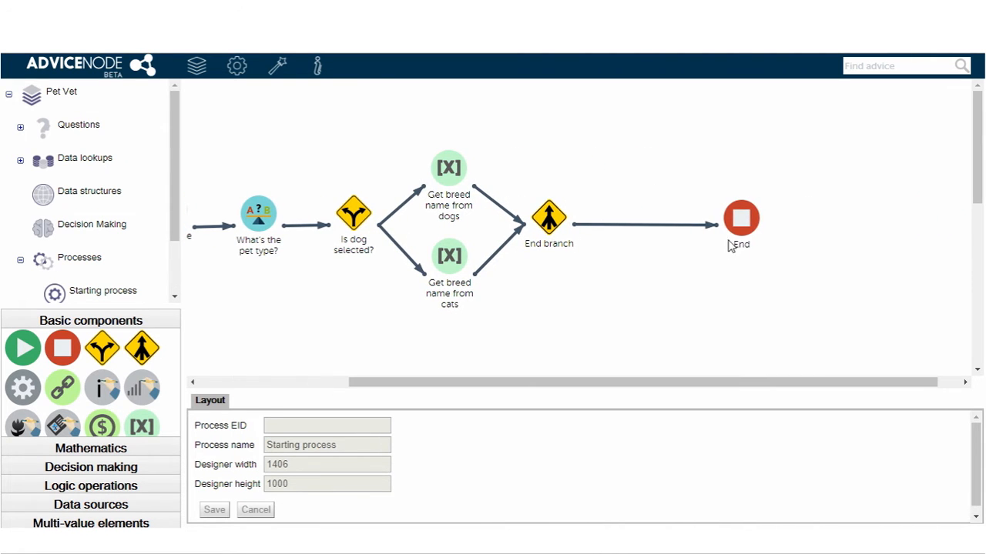
drag(804, 225, 819, 323)
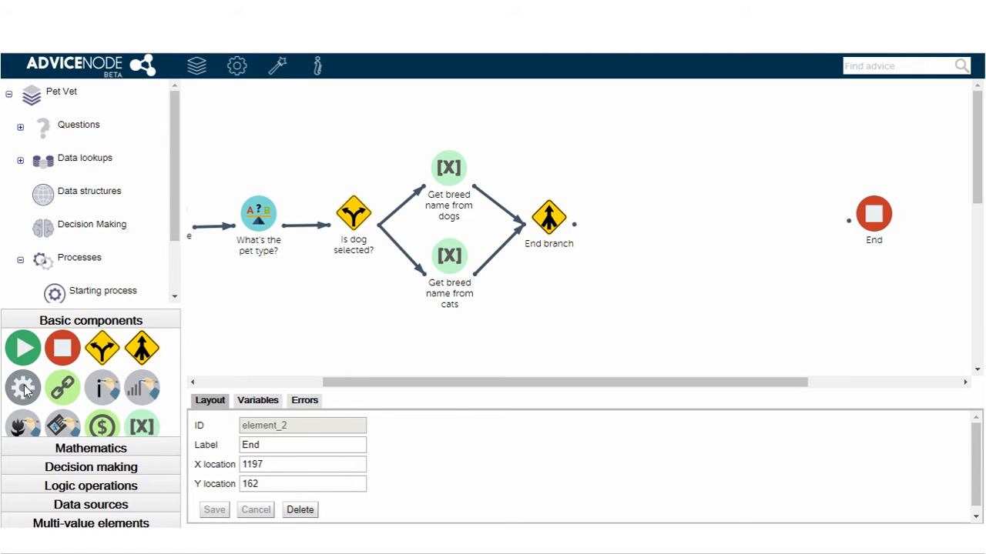
drag(24, 389, 652, 227)
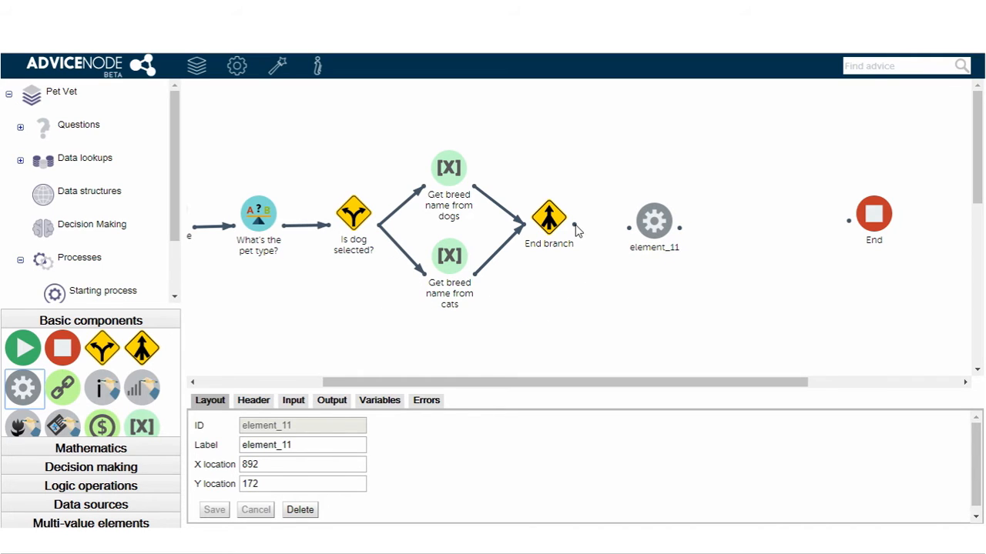
drag(574, 226, 630, 227)
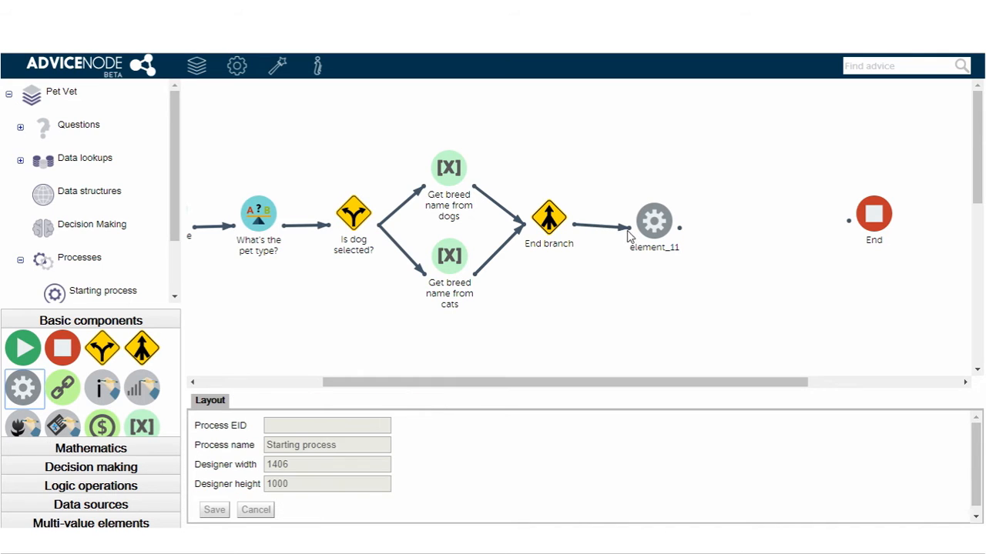
- Label the new process component after "End branch" "Get the breed info" and make it call the "Get the breed info" process
click(653, 220)
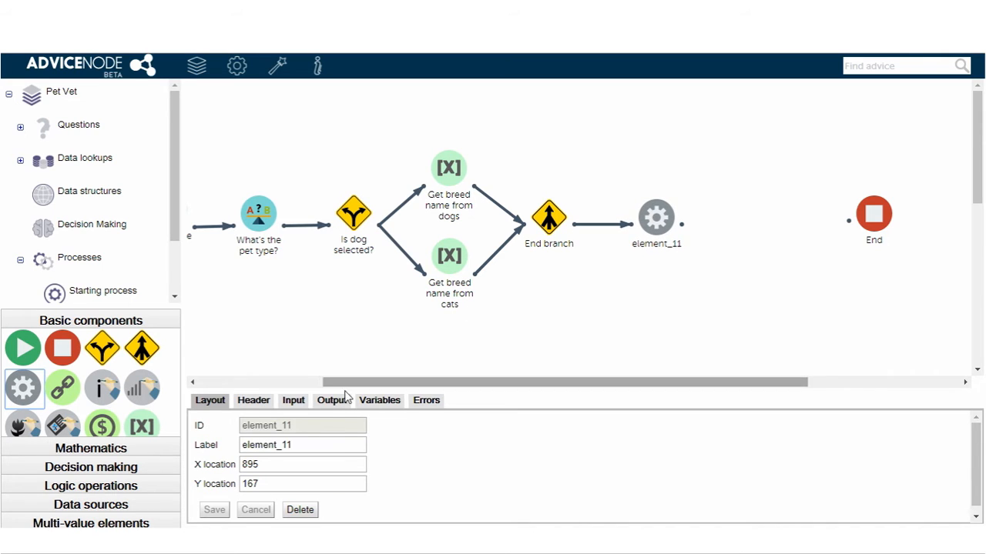
double_click(331, 443)
text(Get the breed info)
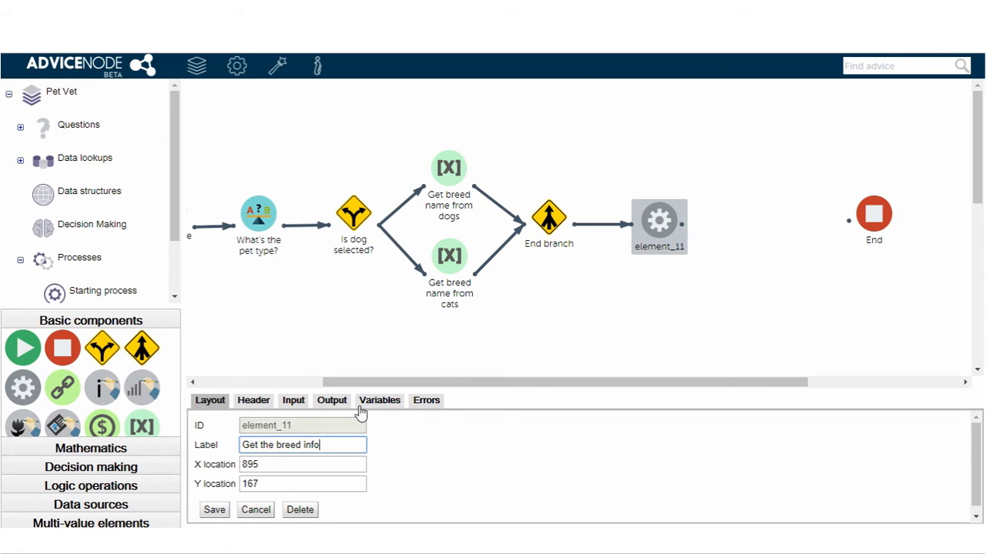
click(252, 402)
click(268, 431)
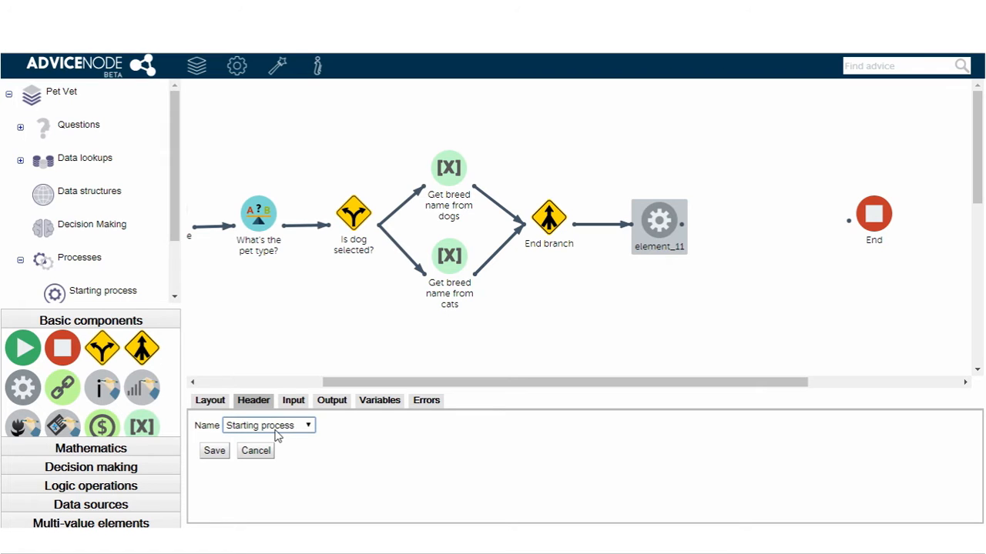
click(293, 457)
- Map the component's Breed name input to variable "breed name" and its outputs to "average weight", "general health" and "lifespan", save, and align it
click(302, 405)
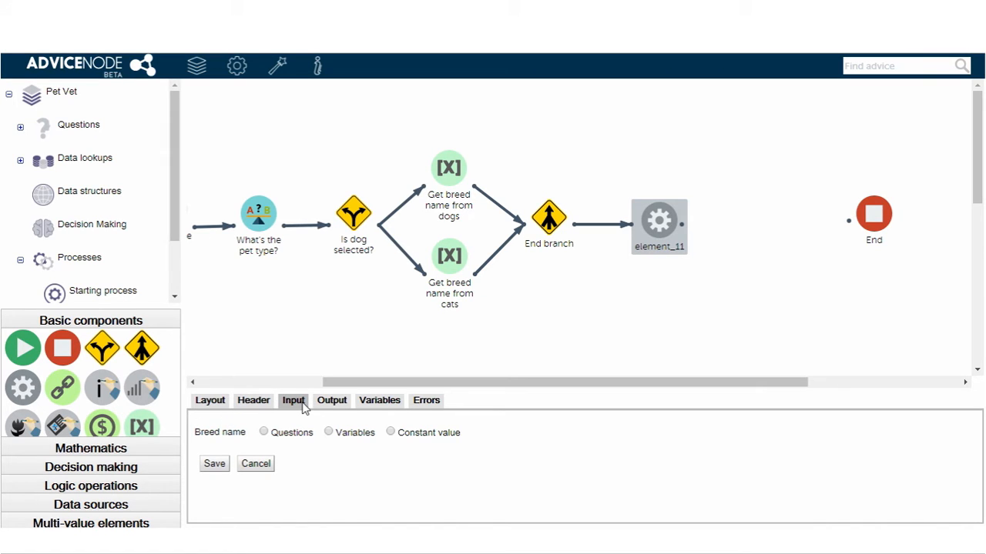
click(330, 433)
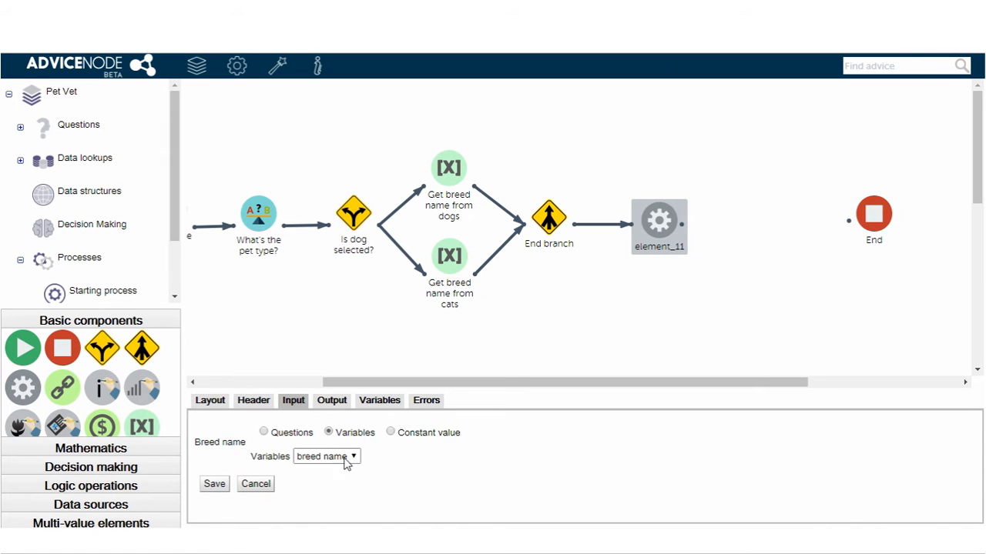
click(330, 405)
click(319, 426)
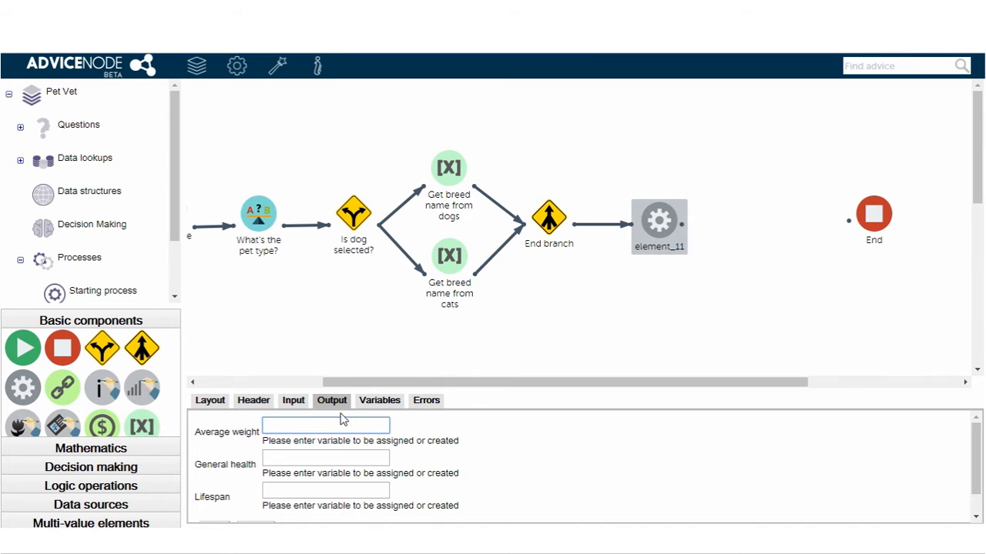
text(average weight)
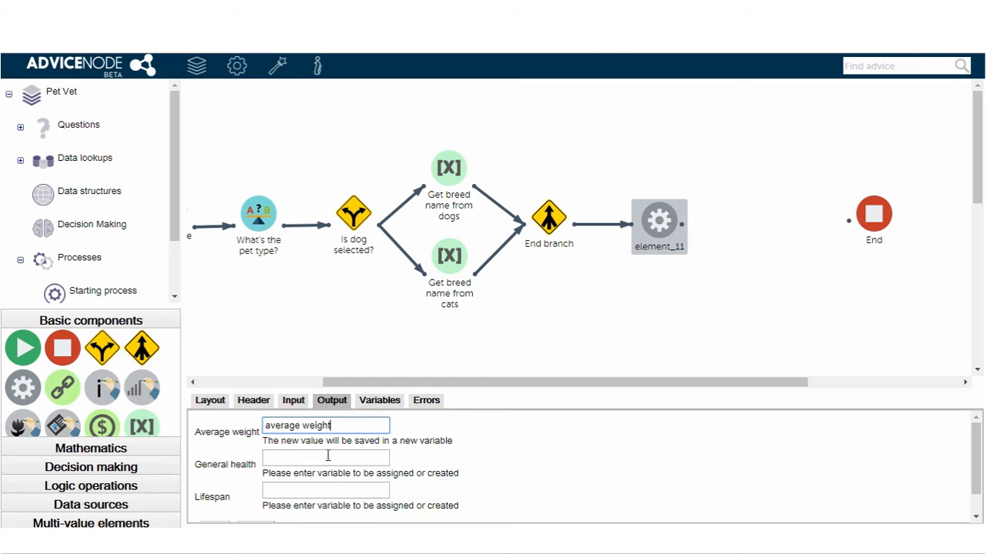
click(327, 456)
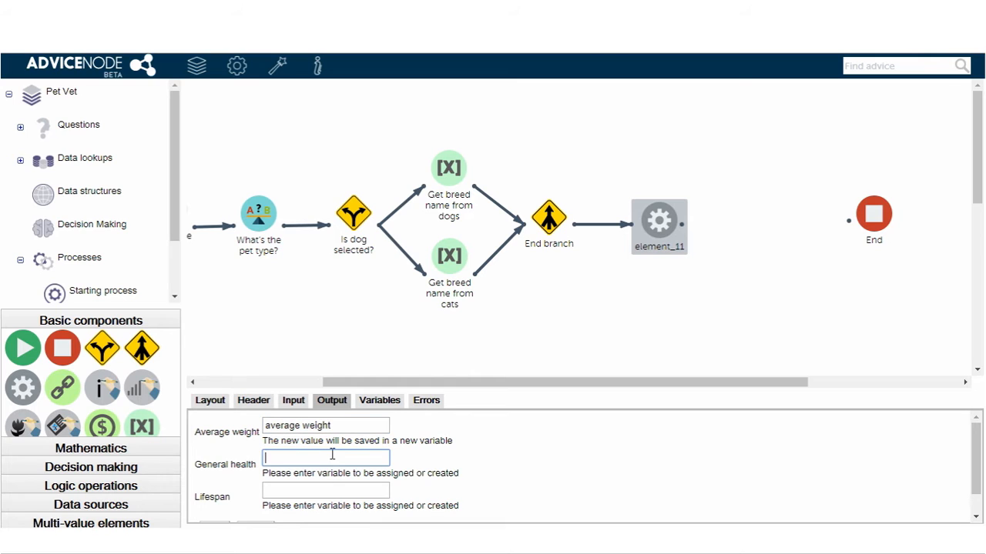
text(general health)
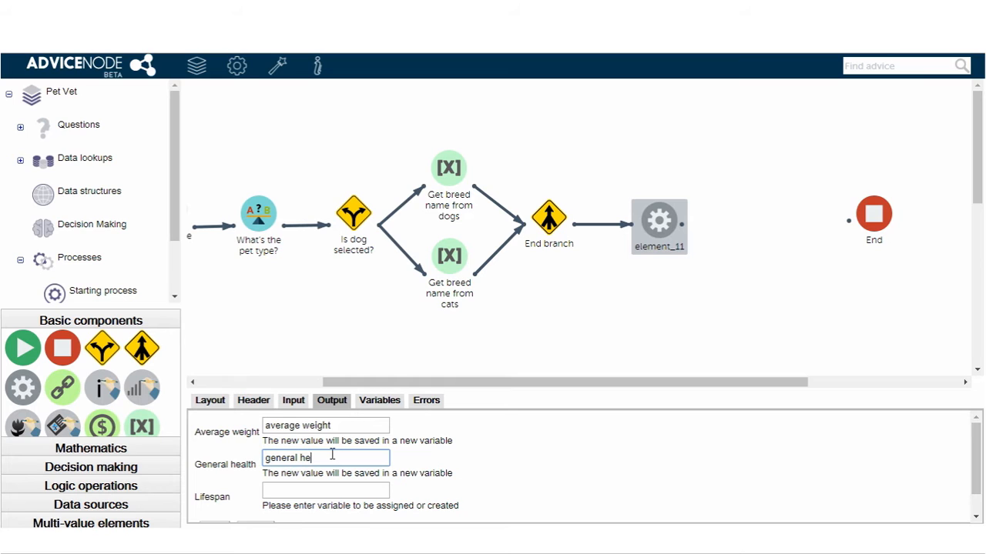
click(357, 491)
text(lifespan)
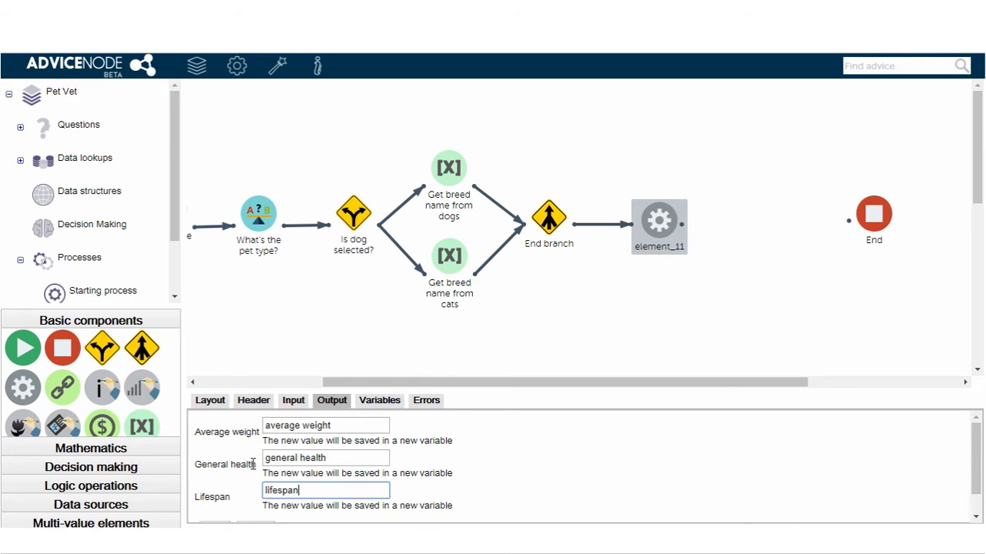
scroll(231, 470, down, 1)
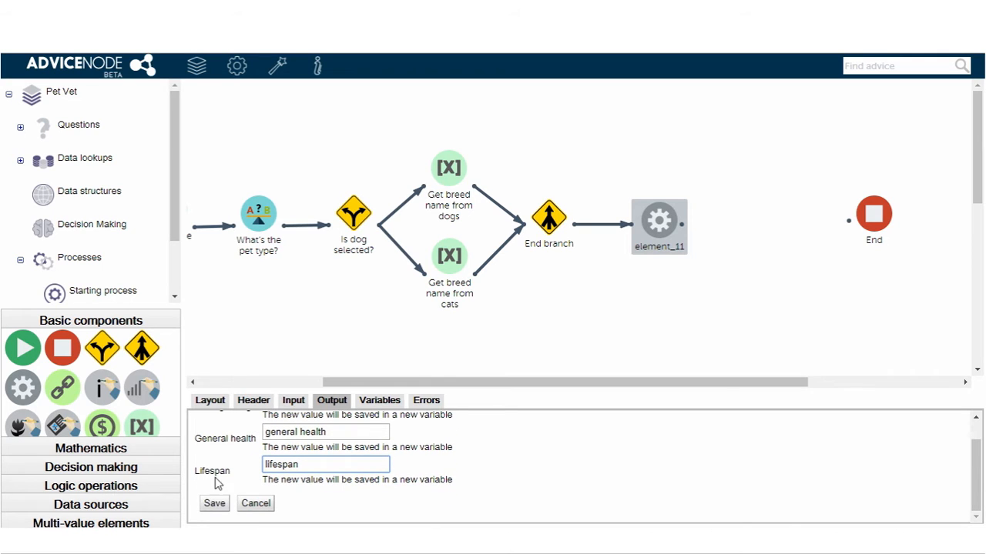
click(214, 503)
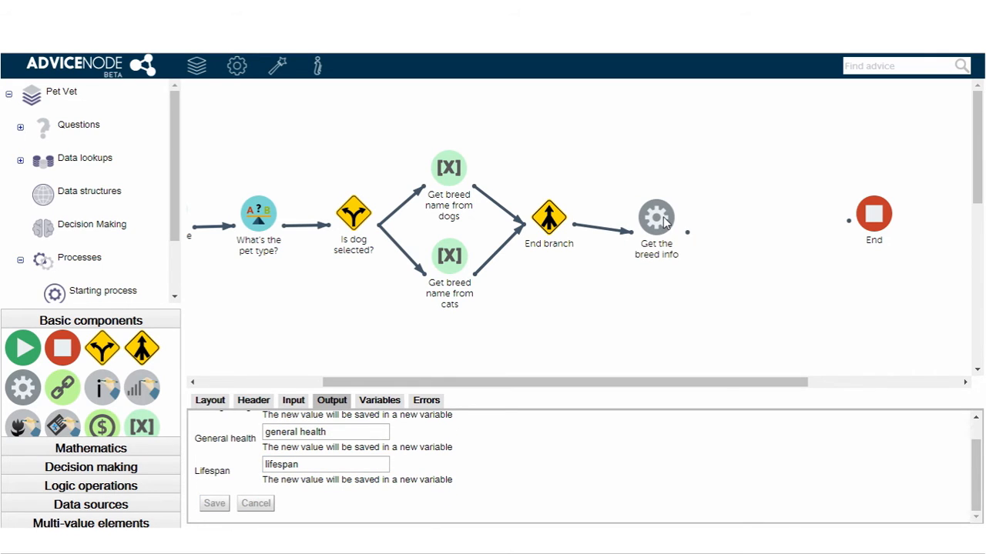
drag(668, 224, 663, 216)
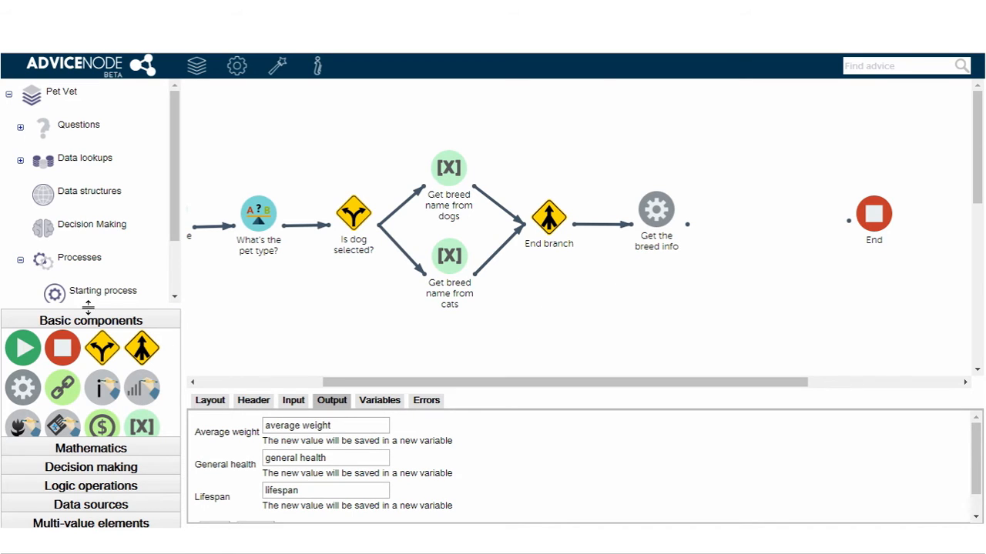
- Add an interpretation component between "Get the breed info" and "End", and connect it after "Get the breed info"
drag(88, 307, 88, 232)
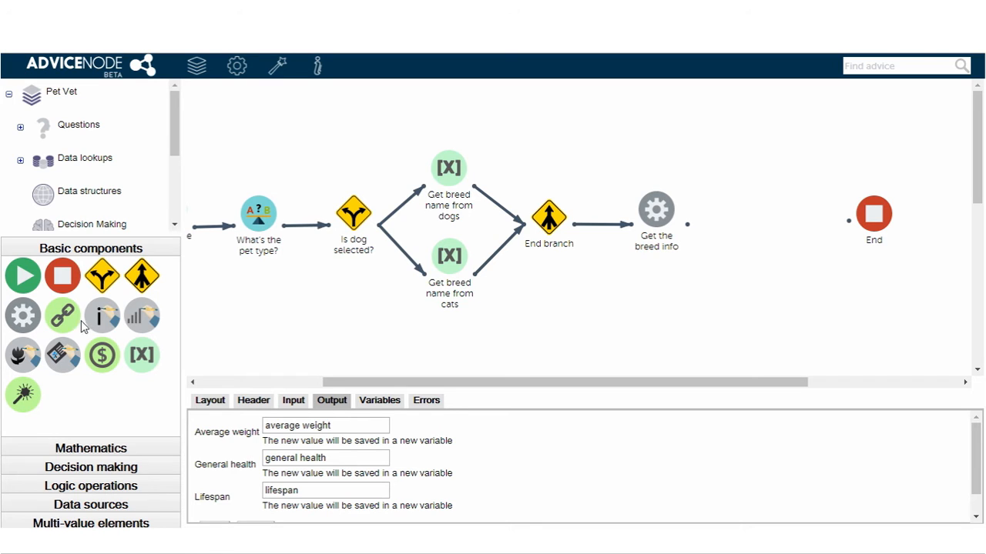
drag(103, 323, 758, 218)
click(757, 217)
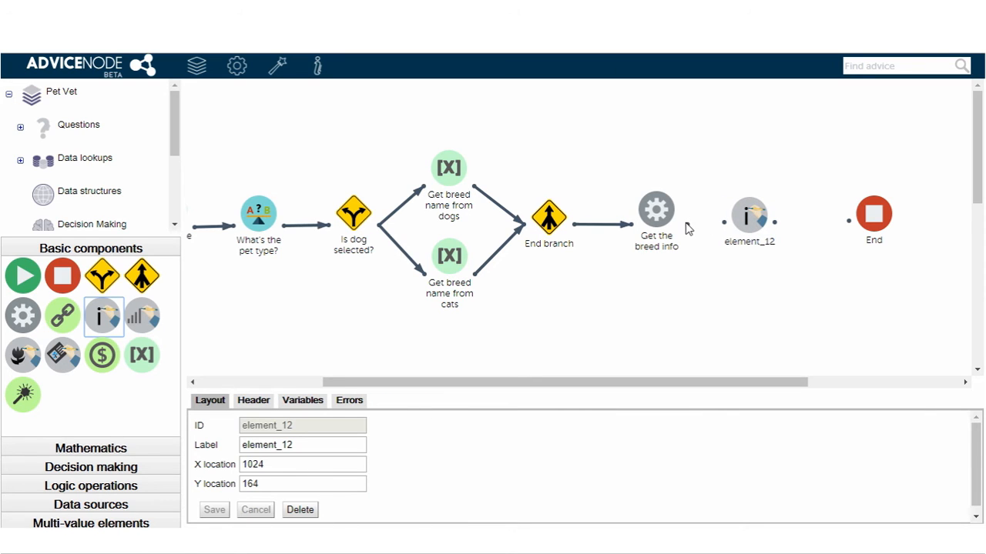
drag(689, 225, 736, 225)
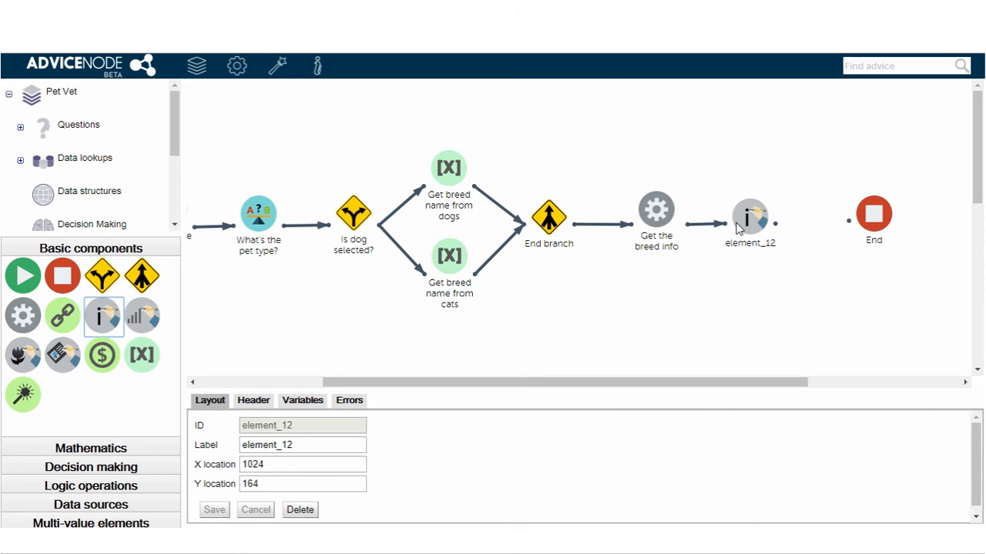
- Label the component "Interpret weight", set interpretation "Pet average weight" to take its value from variable "average weight", save, and connect it to "End"
double_click(312, 446)
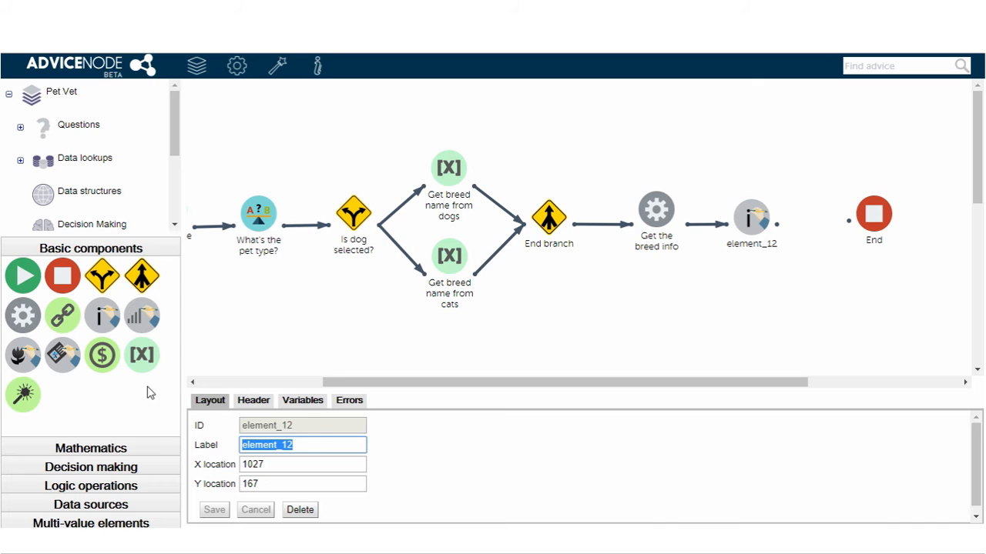
text(Interpret weight)
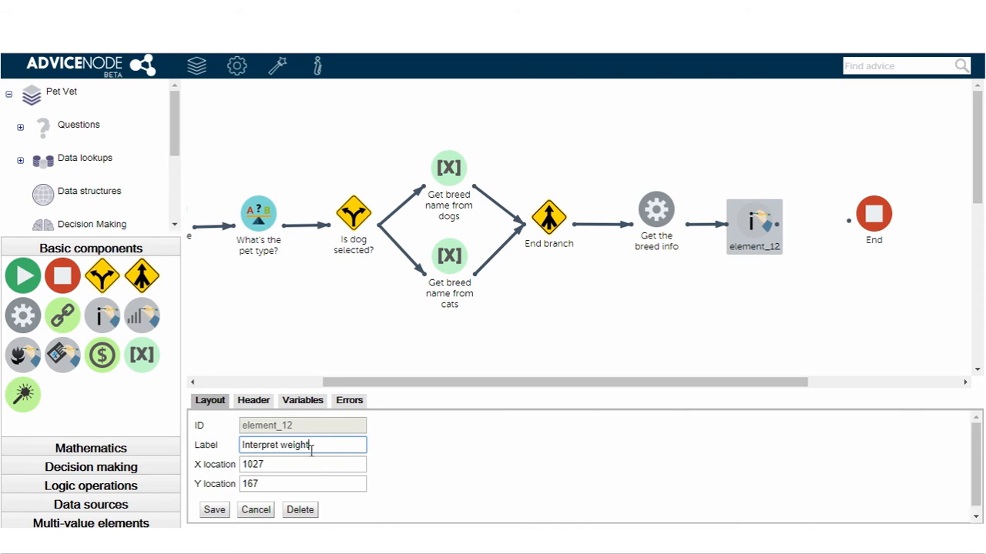
click(251, 404)
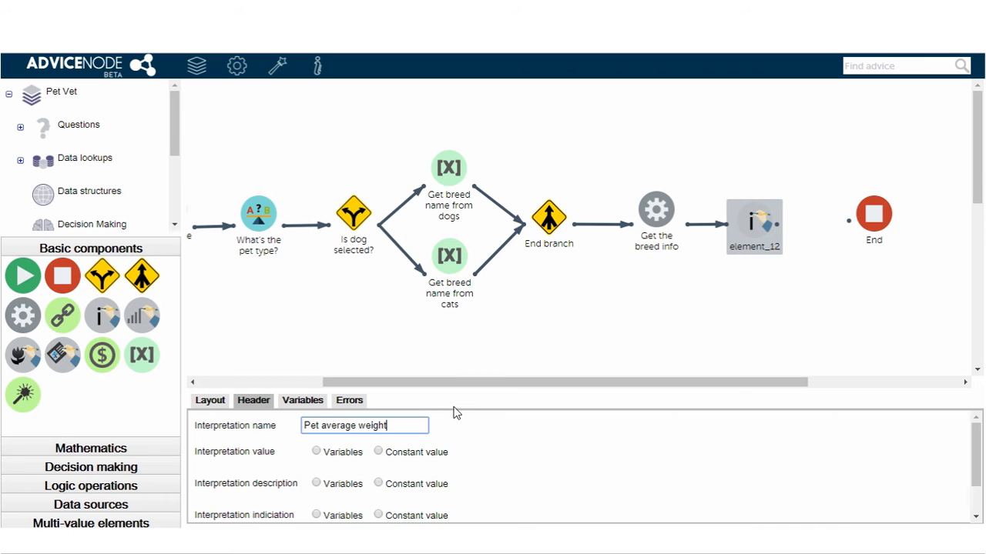
click(344, 453)
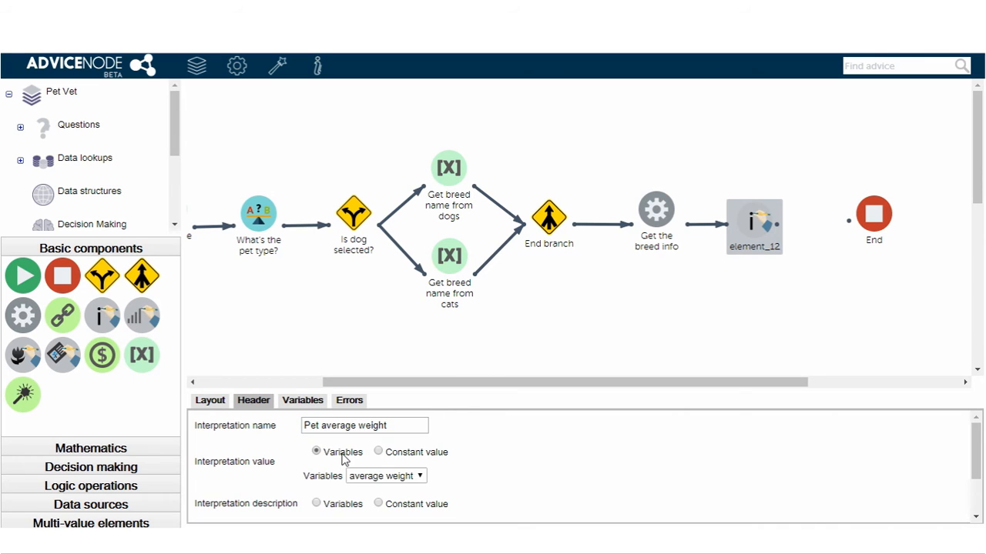
scroll(454, 475, down, 2)
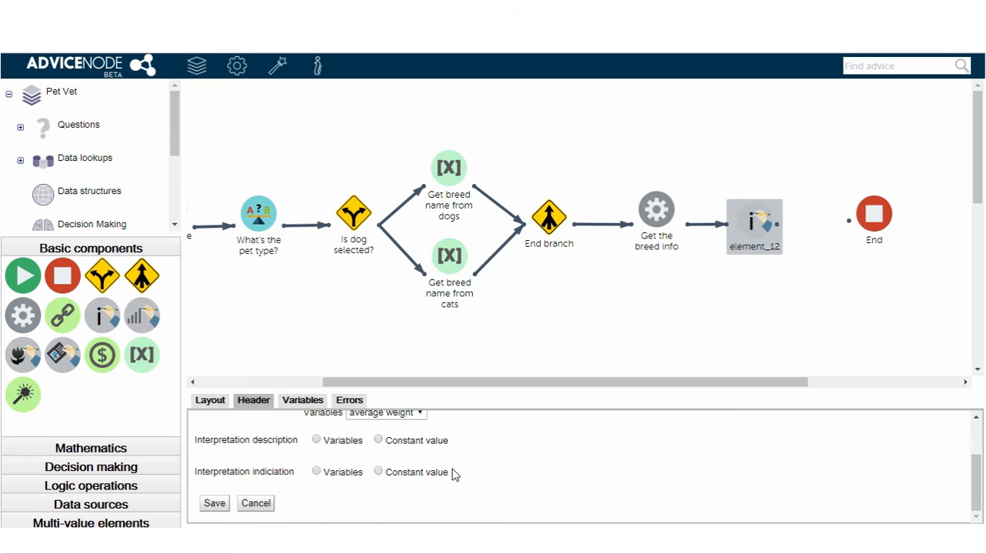
click(212, 504)
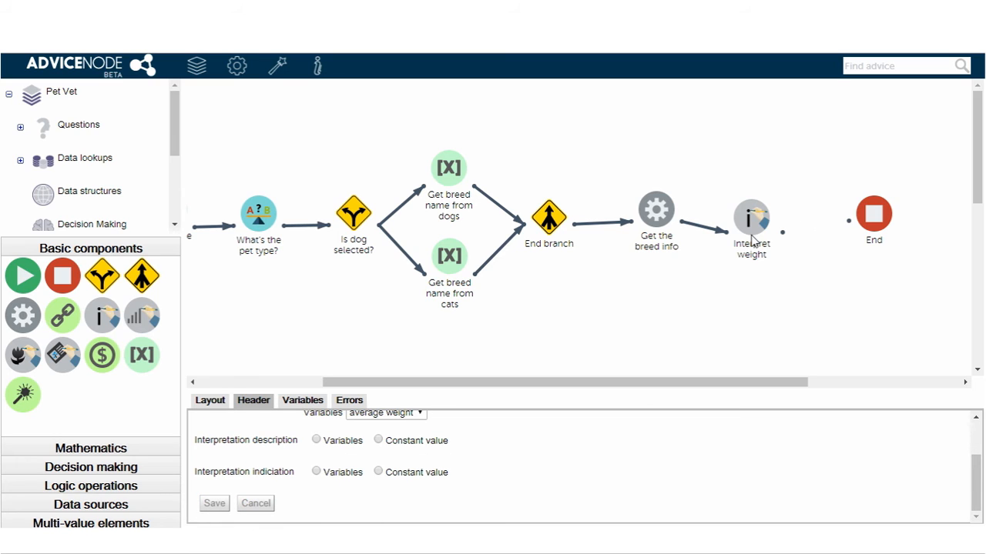
drag(751, 234, 852, 223)
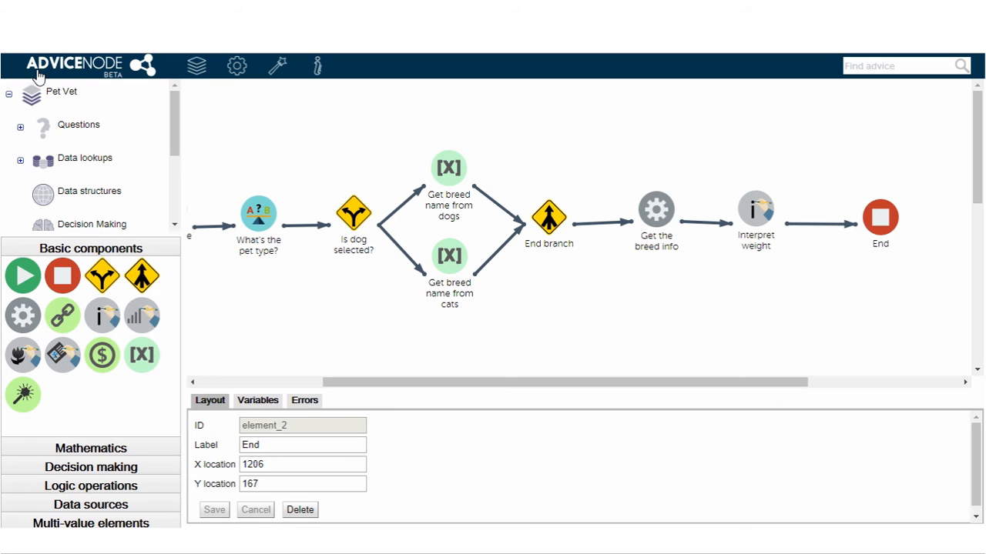